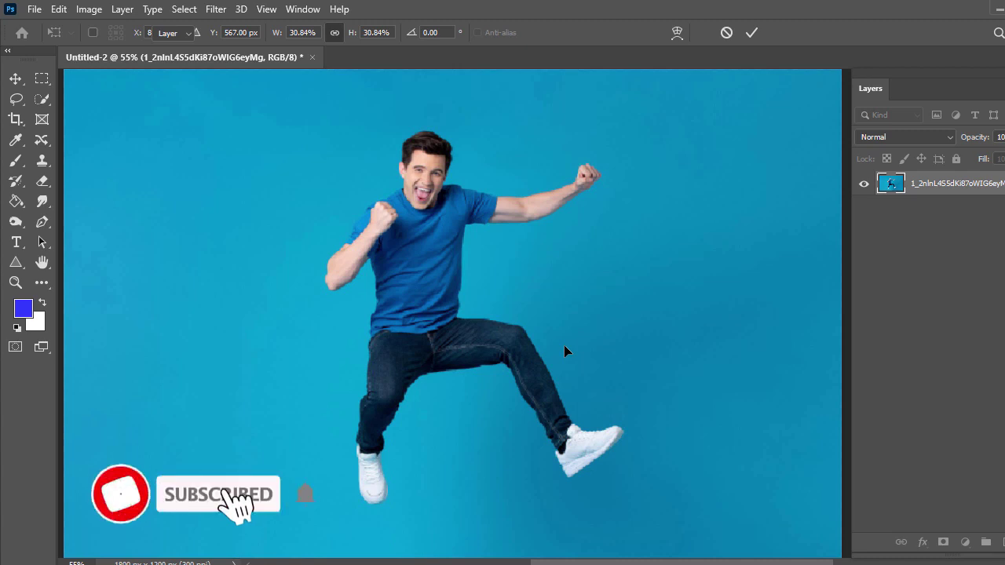
- Commit the placed photo and add a new empty layer beneath it
key("Return")
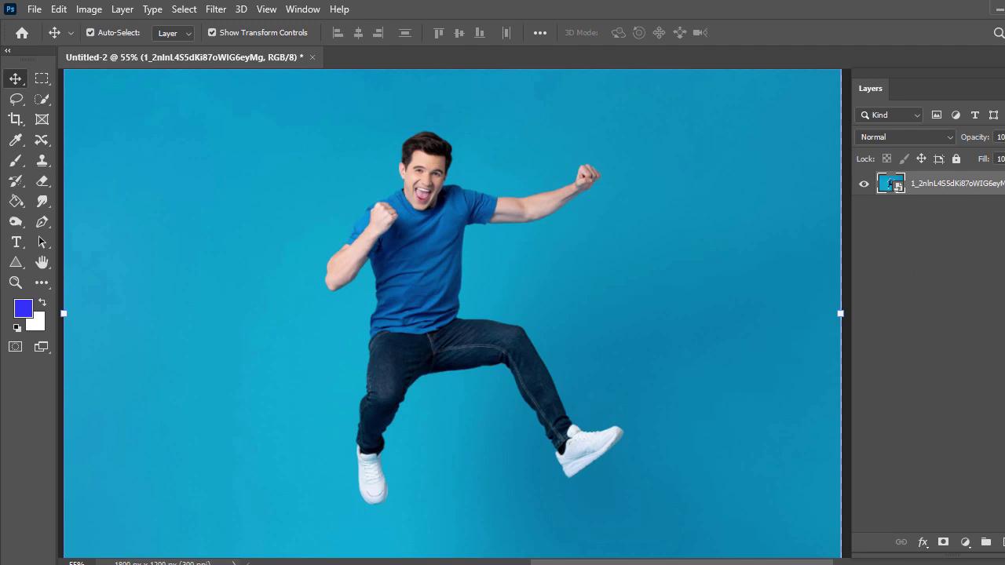
key("ctrl+shift+alt+n")
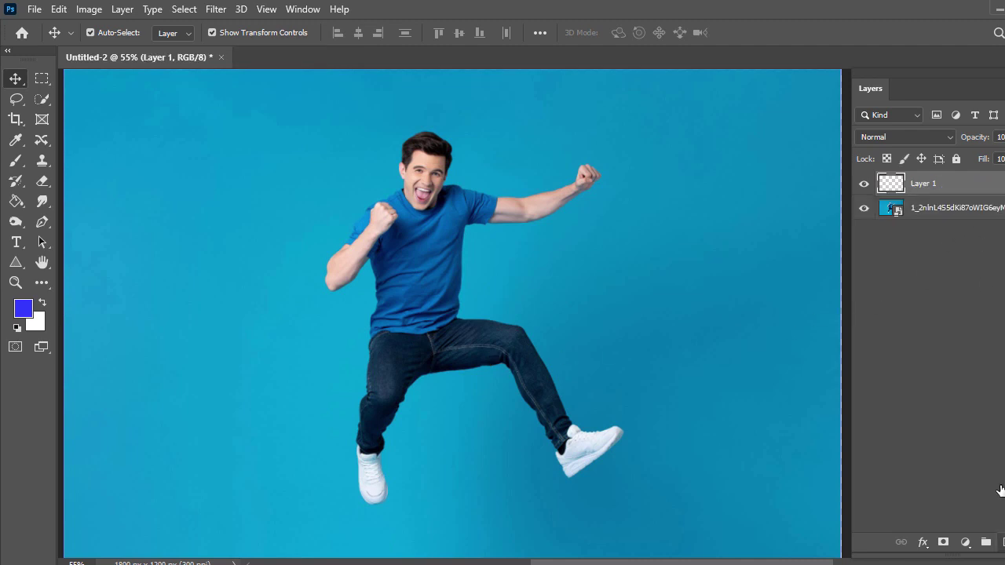
left_click(947, 210)
left_click_drag(947, 210, 947, 184)
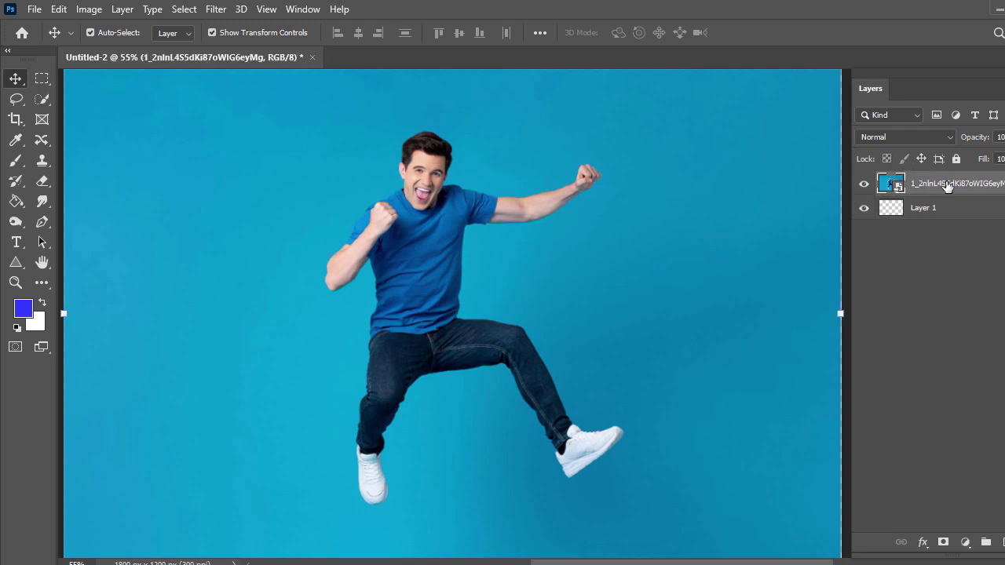
- Hide the photo layer and fill the empty Layer 1 with dark blue #000680 using the Paint Bucket
left_click(947, 215)
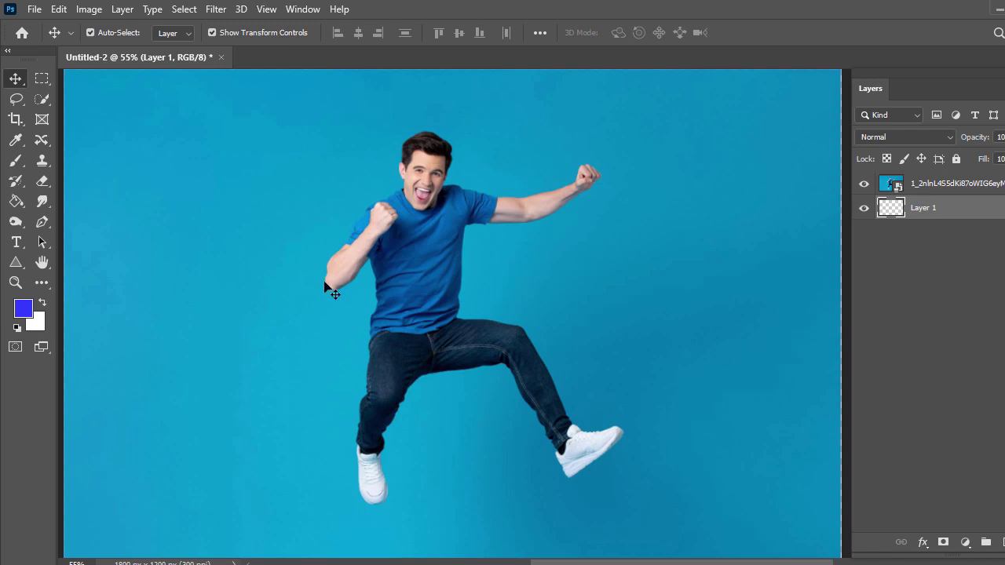
left_click(867, 185)
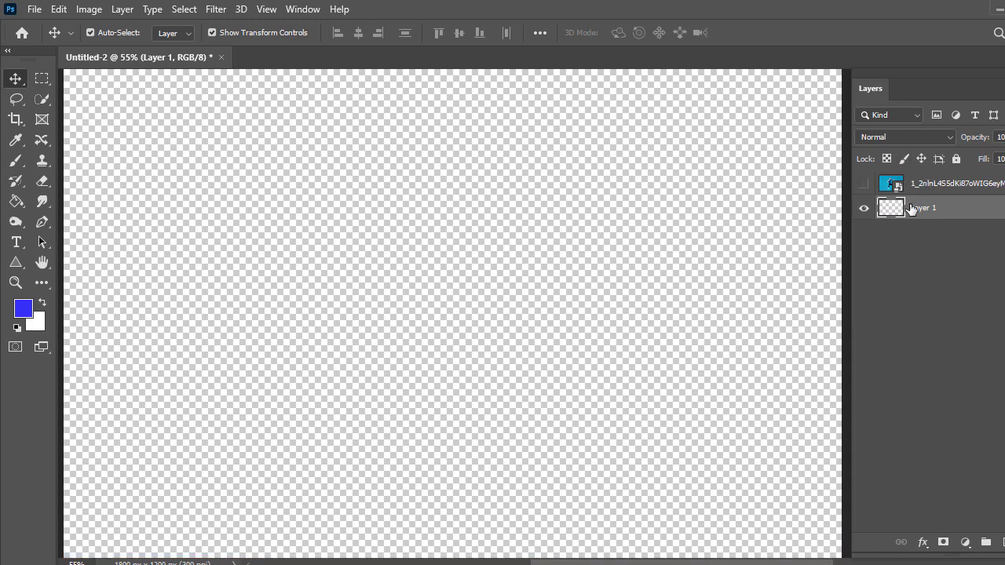
left_click(23, 311)
left_click_drag(316, 291, 375, 286)
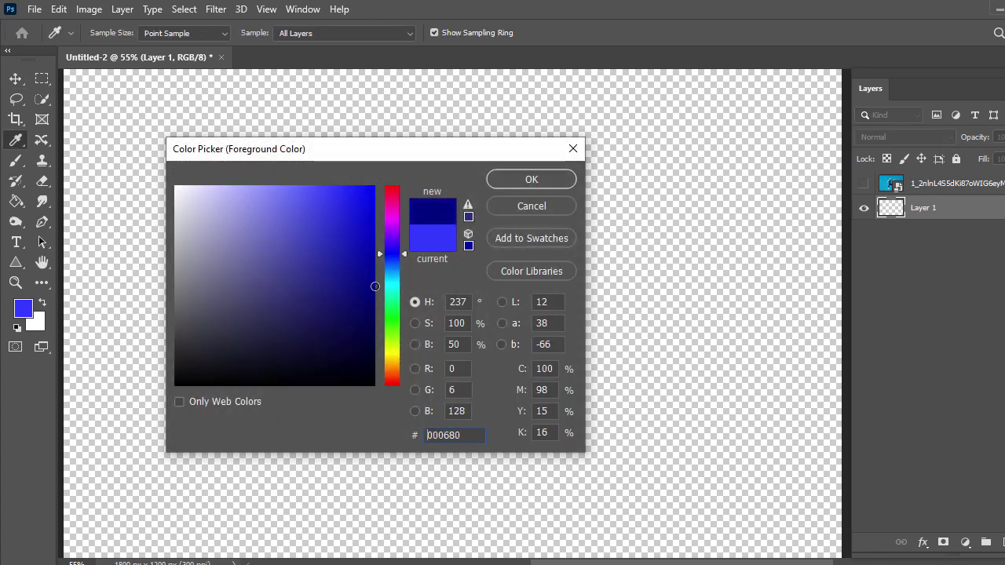
left_click(532, 184)
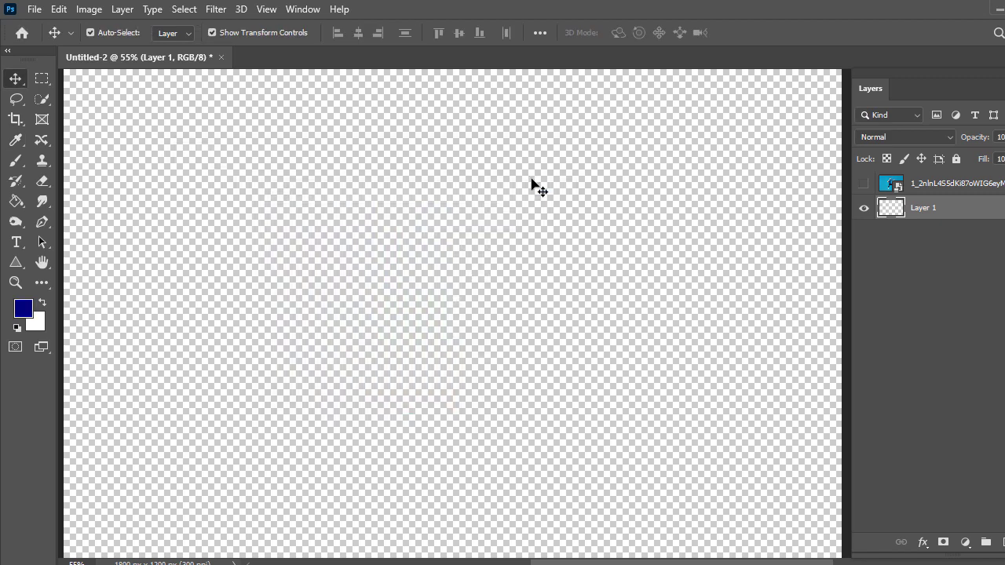
left_click(16, 201)
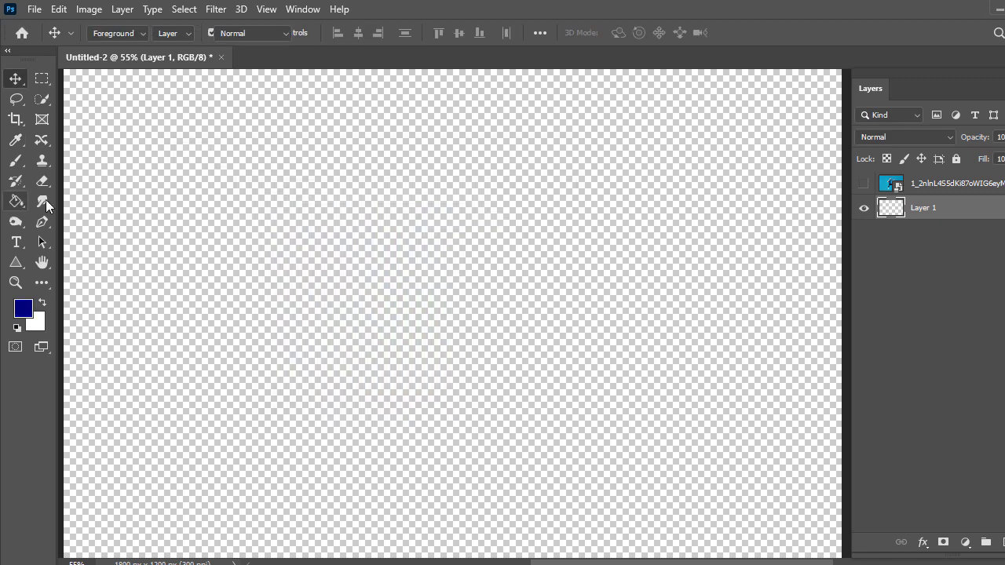
left_click(525, 206)
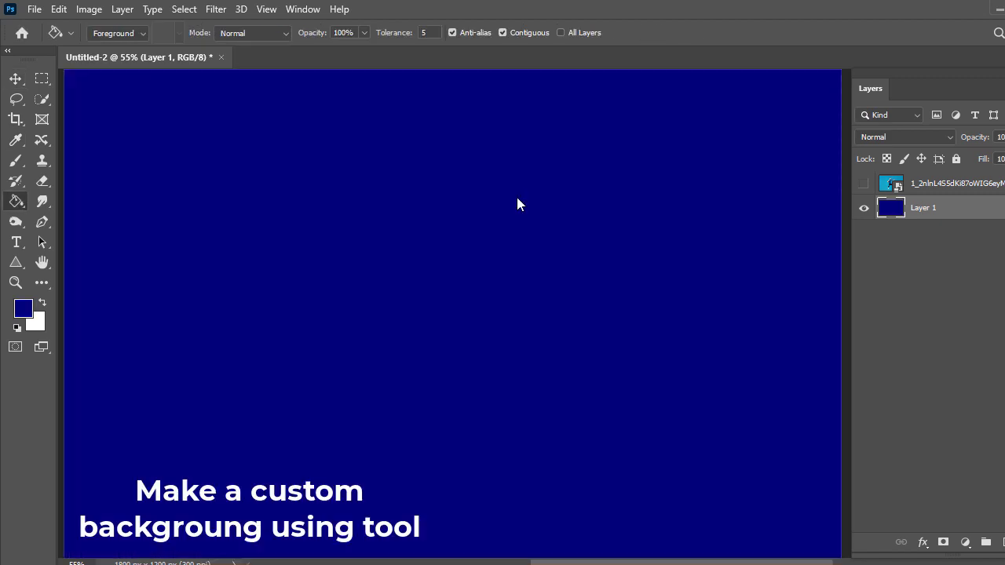
- Paint a soft bright-blue #1e28fd glow in the middle of Layer 1 with a 1457 px Soft Round brush
left_click(23, 309)
left_click_drag(349, 242, 352, 187)
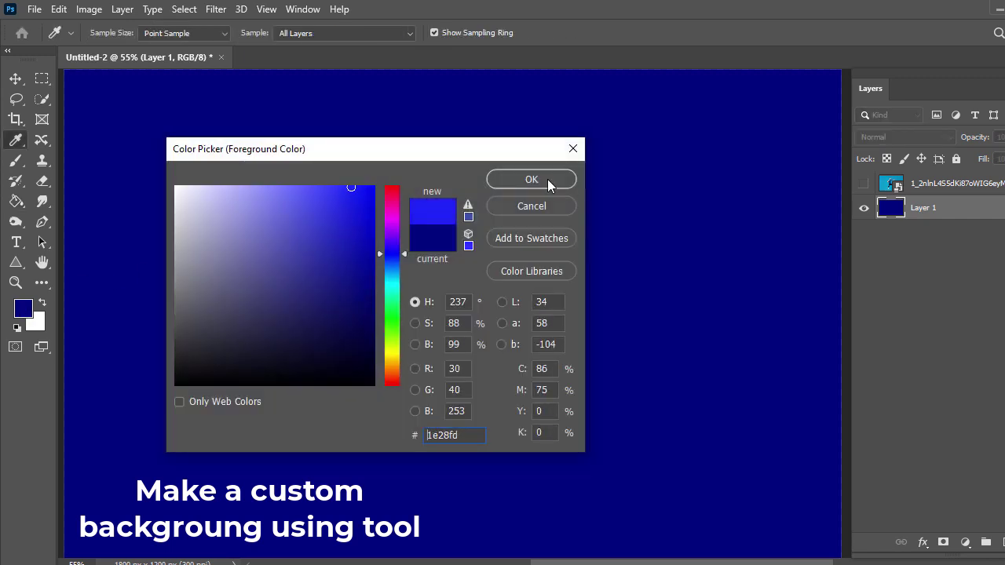
left_click(547, 180)
left_click(19, 161)
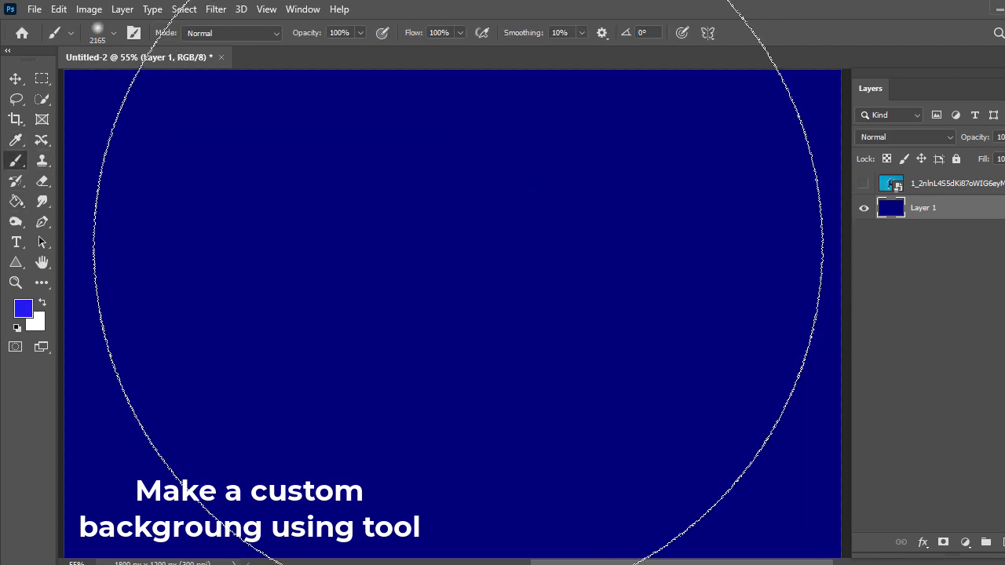
right_click(555, 338)
left_click_drag(627, 283, 619, 284)
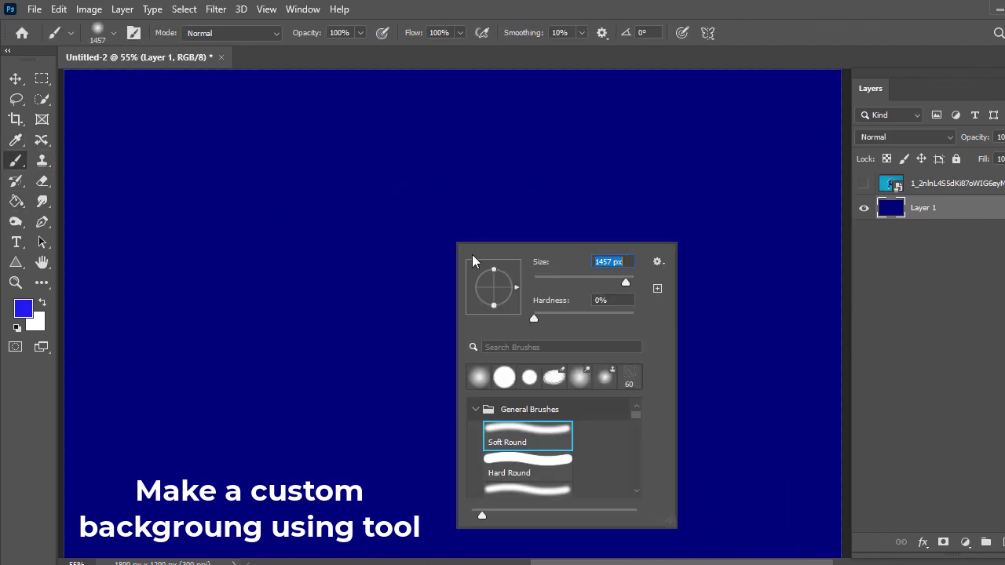
left_click(451, 251)
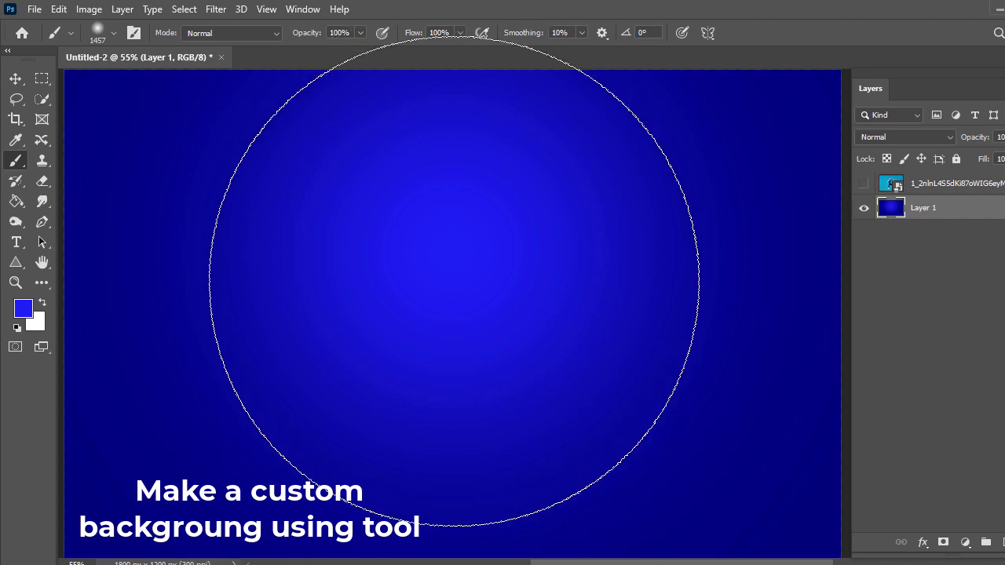
left_click(454, 300)
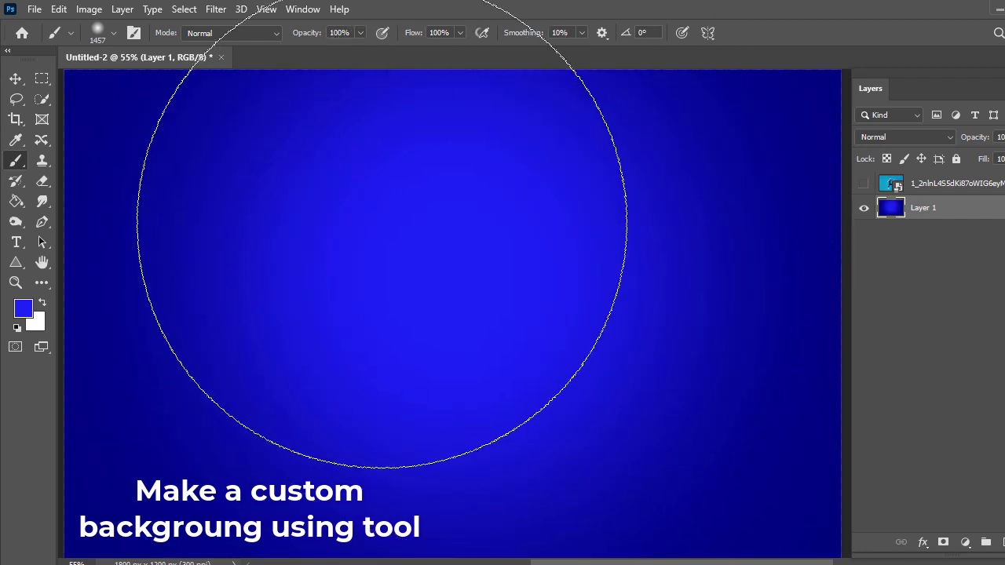
key("v")
left_click(882, 286)
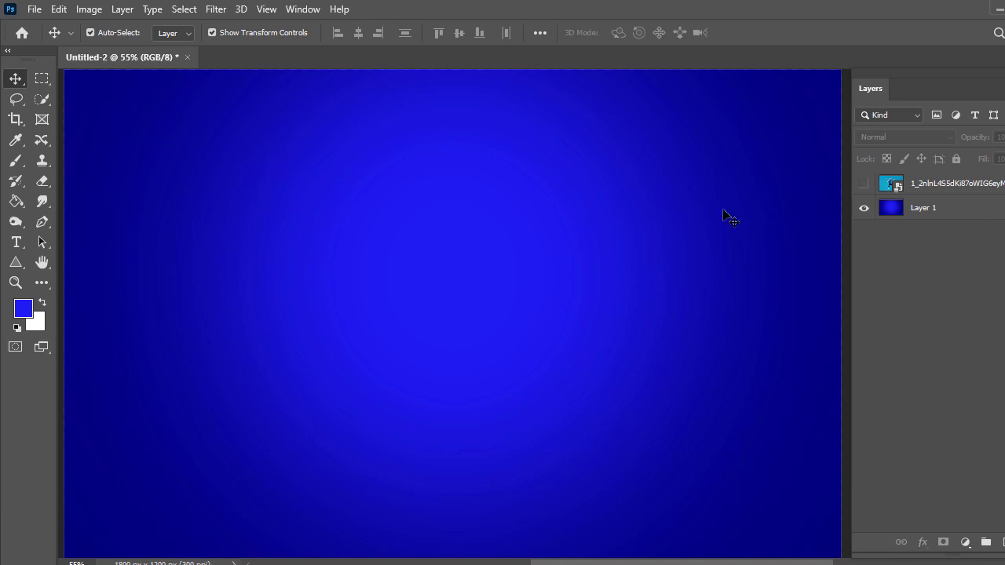
- Show the photo layer again and select its subject, the jumping man, with Select Subject
left_click(867, 186)
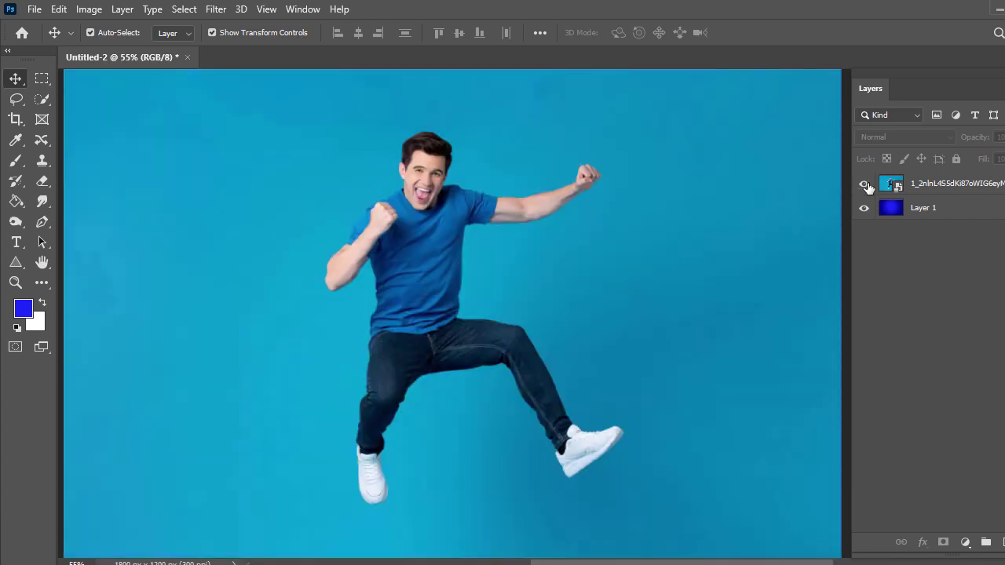
left_click(933, 189)
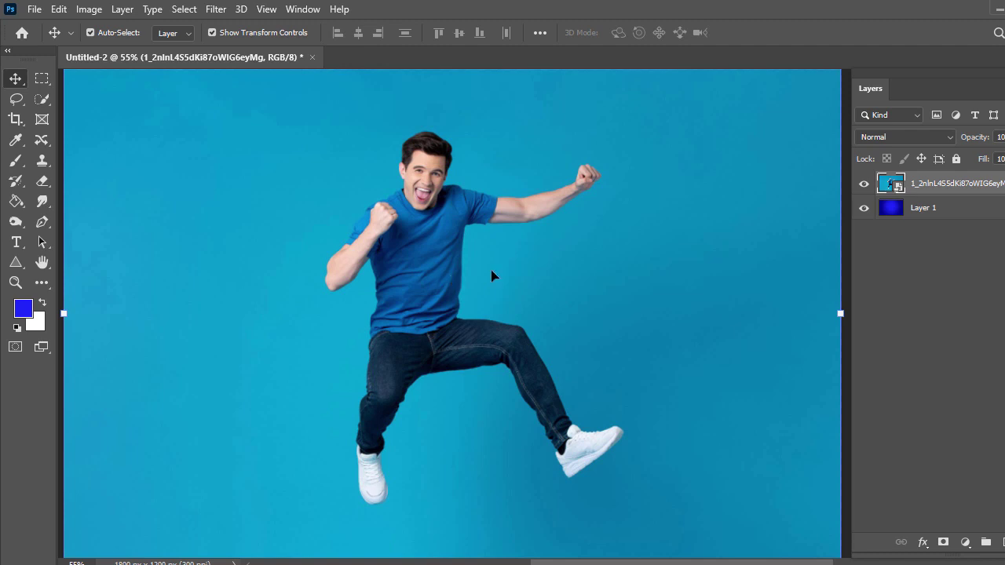
left_click(189, 9)
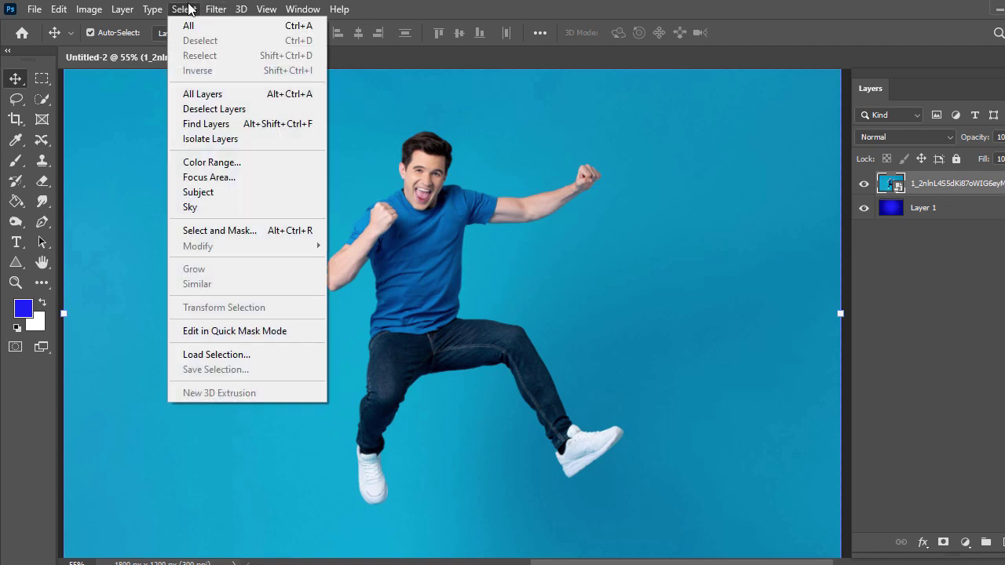
left_click(215, 193)
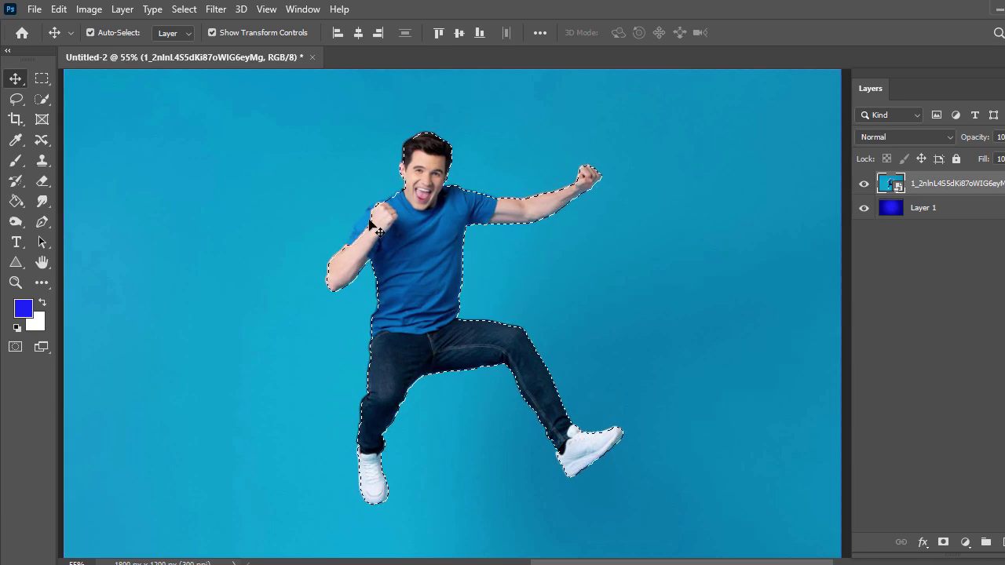
- Add the shirt sleeve behind the bent arm with Quick Selection and copy the selected man to a new layer
left_click(42, 99)
left_click(109, 114)
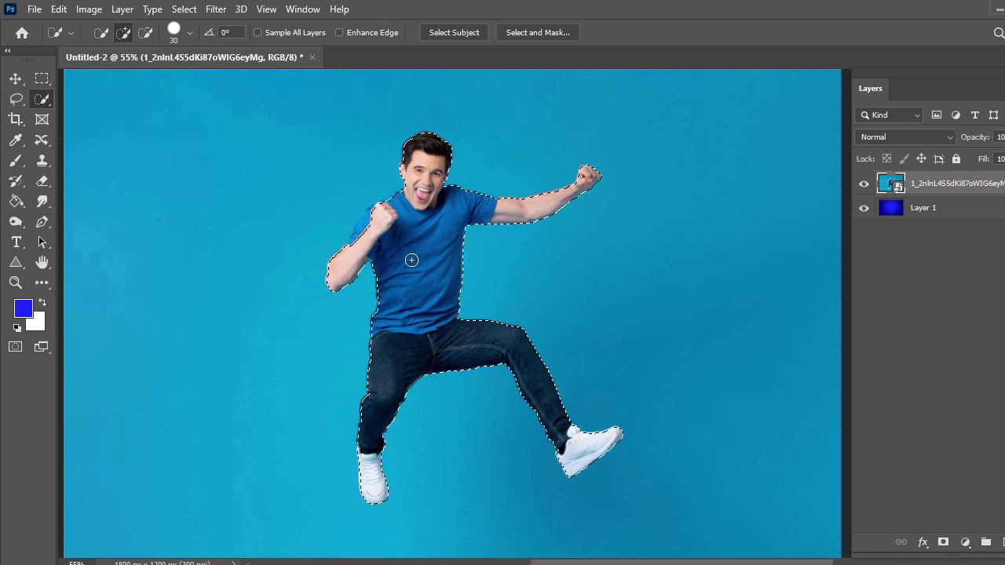
left_click_drag(366, 243, 376, 210)
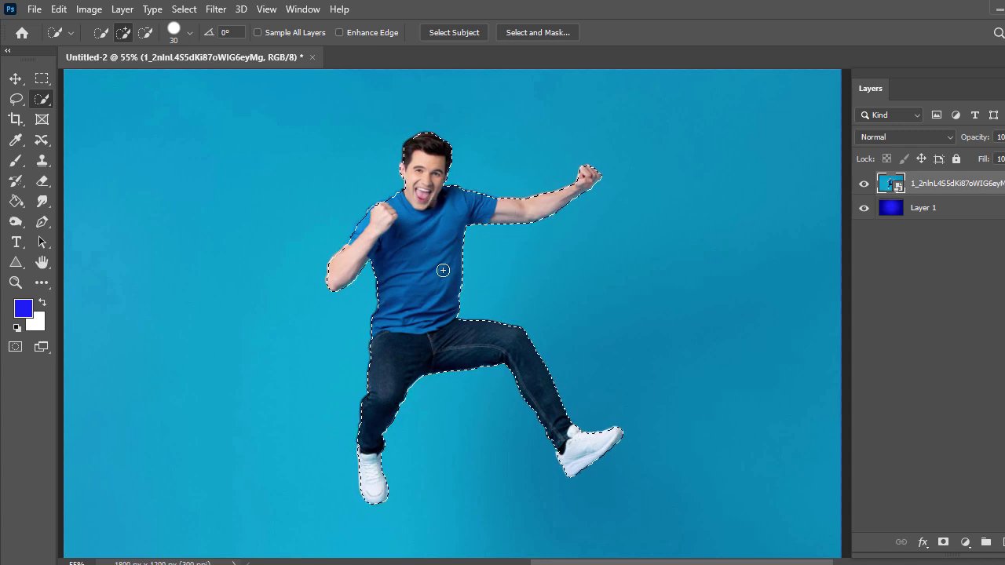
key("ctrl+j")
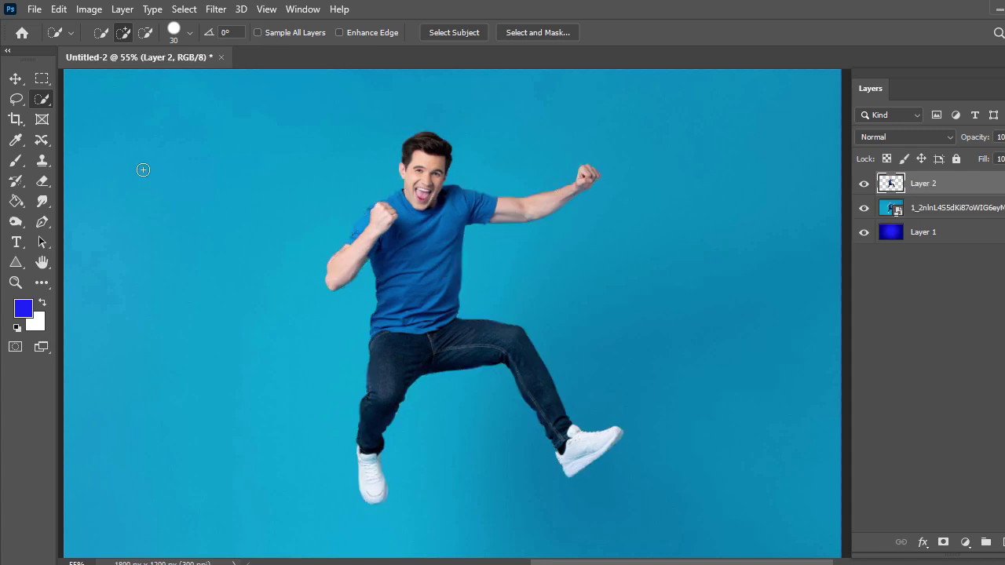
- Check the cutout against the blue background by temporarily hiding the photo layer
left_click(15, 78)
left_click(913, 291)
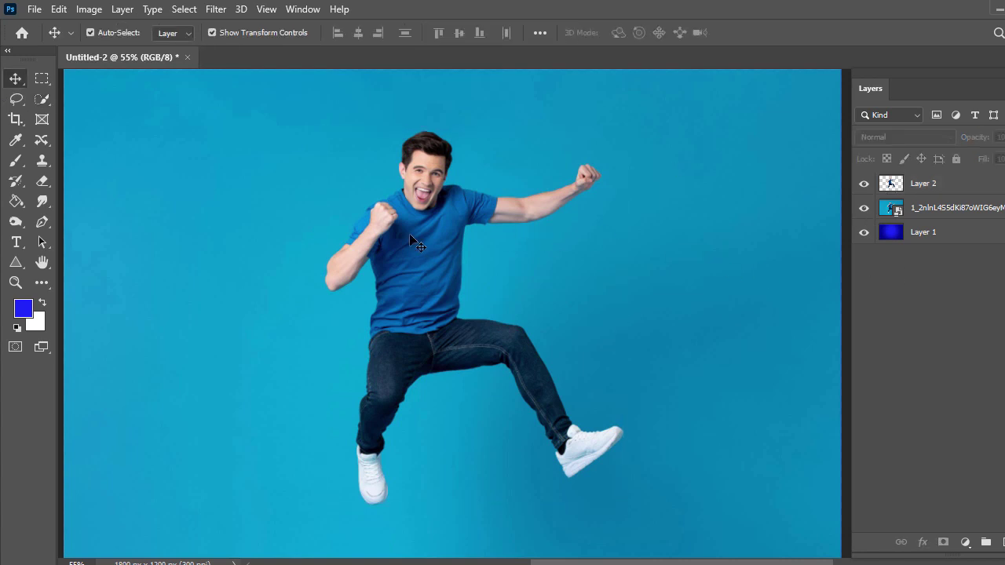
left_click(864, 208)
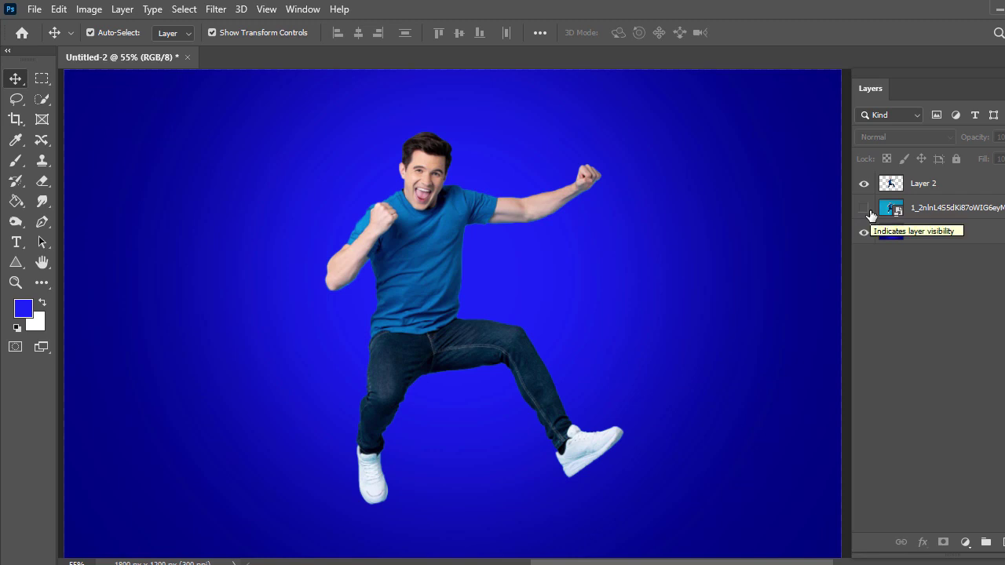
left_click(866, 209)
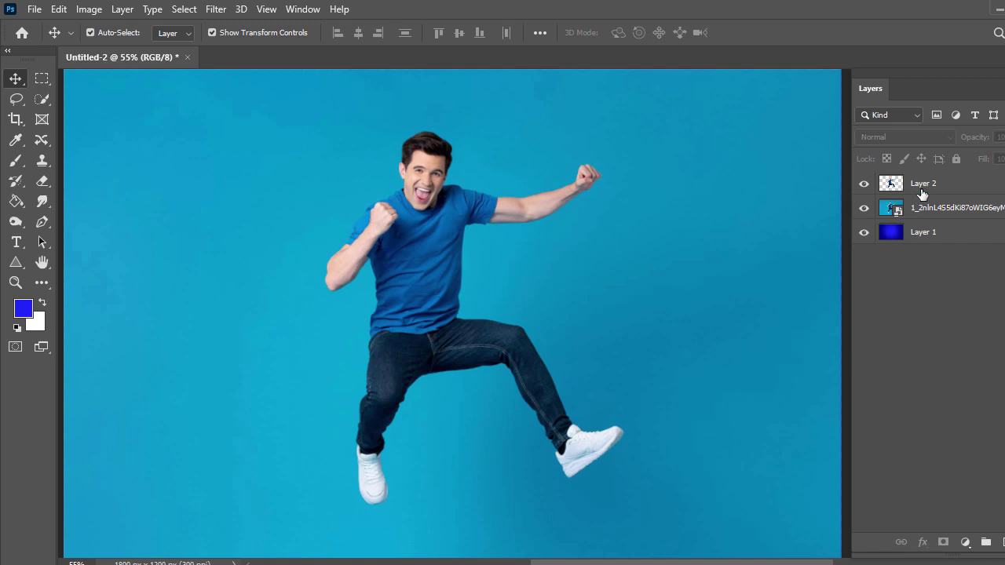
- Duplicate the cutout Layer 2 twice
left_click(922, 194)
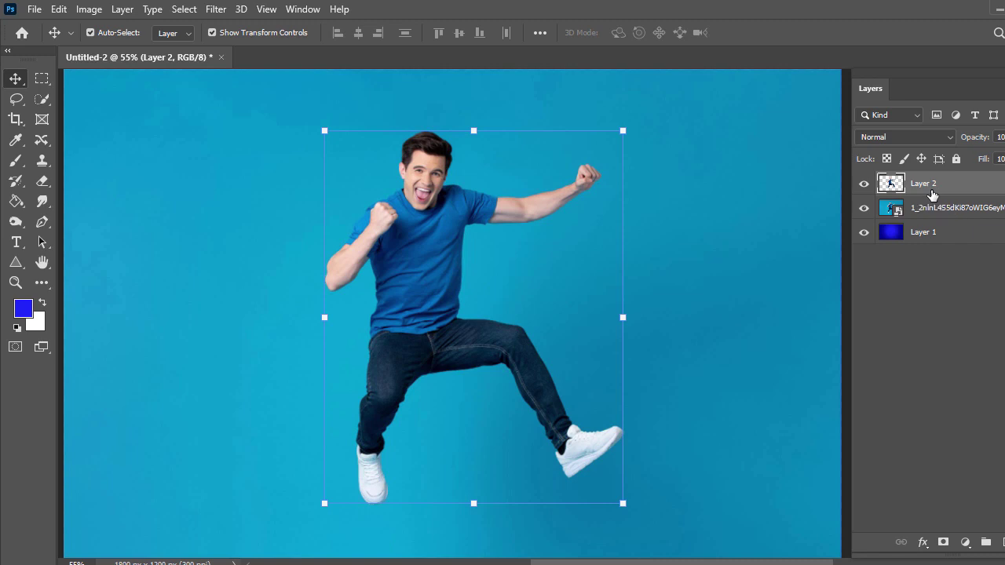
key("ctrl+j")
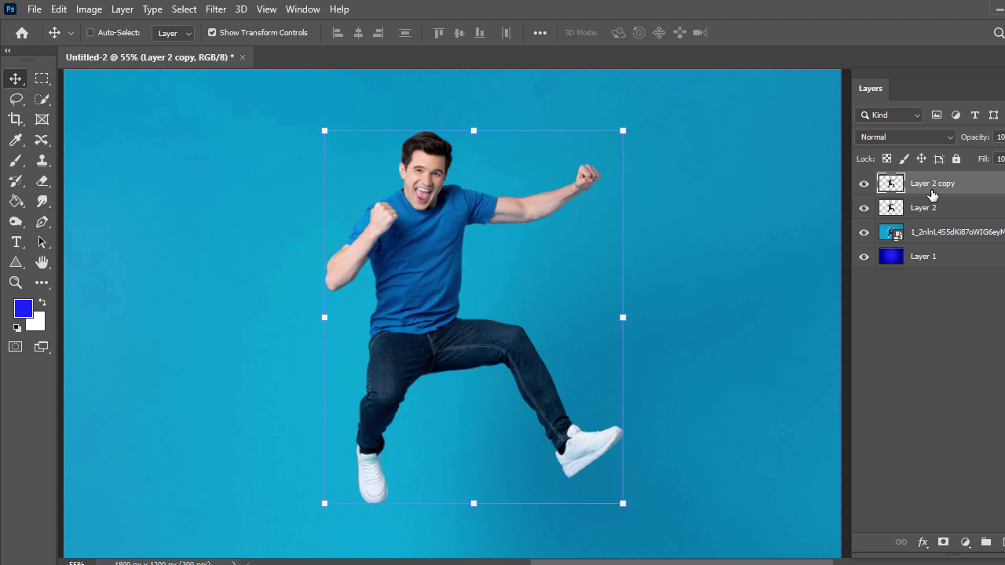
key("ctrl+j")
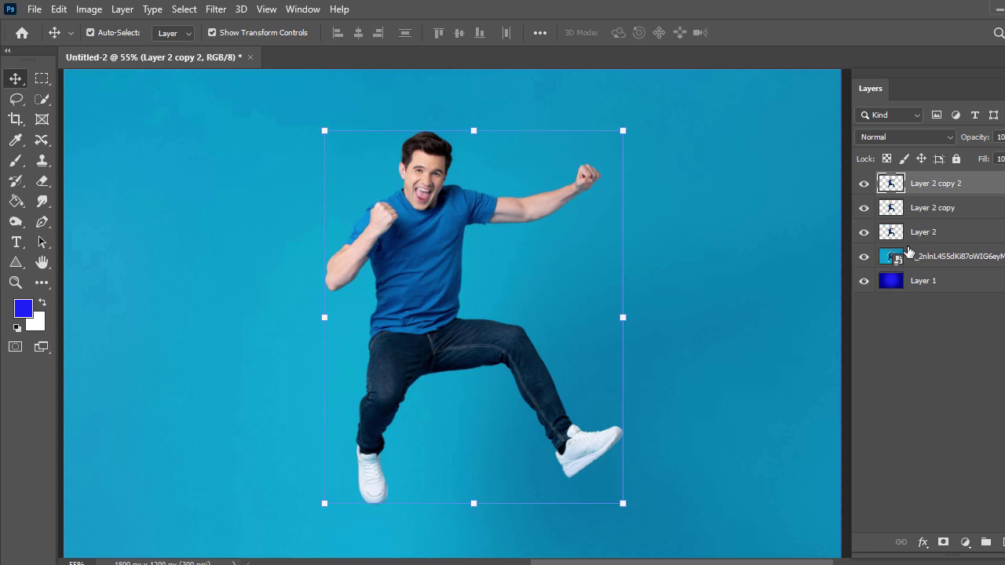
- Hide the photo layer, Layer 2 copy and Layer 2, leaving only the topmost cutout and the blue background shown
left_click(865, 260)
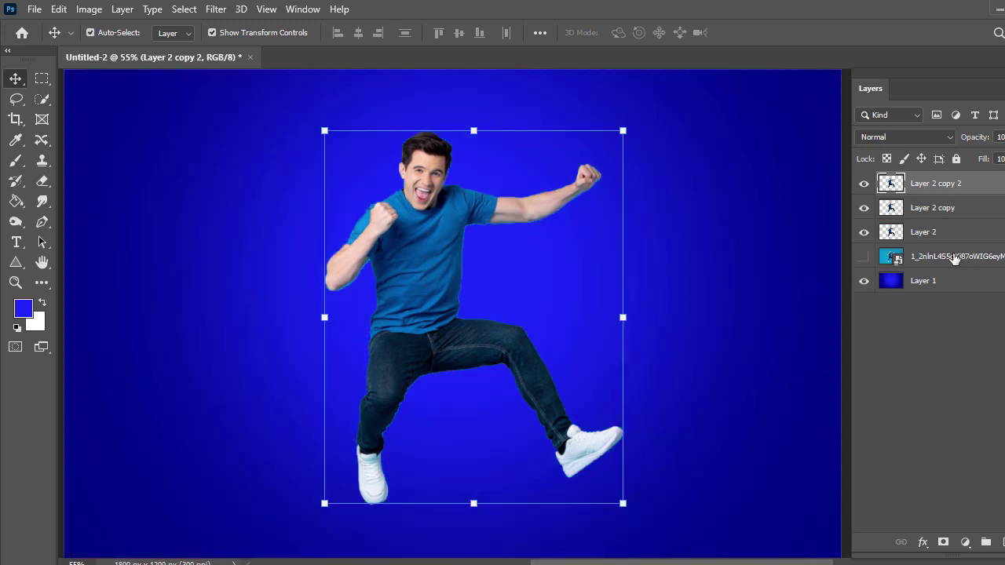
left_click(865, 207)
left_click(865, 232)
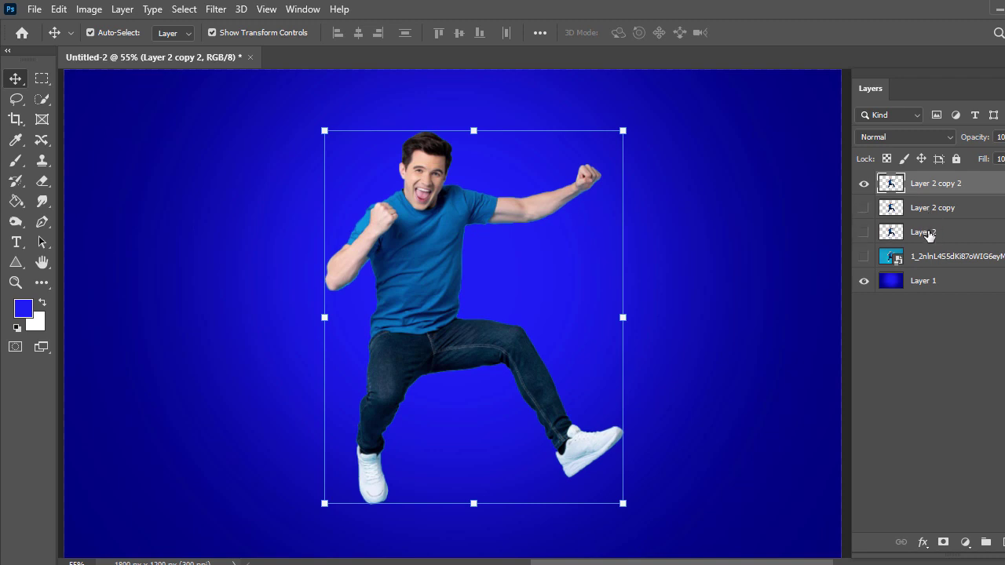
left_click(906, 353)
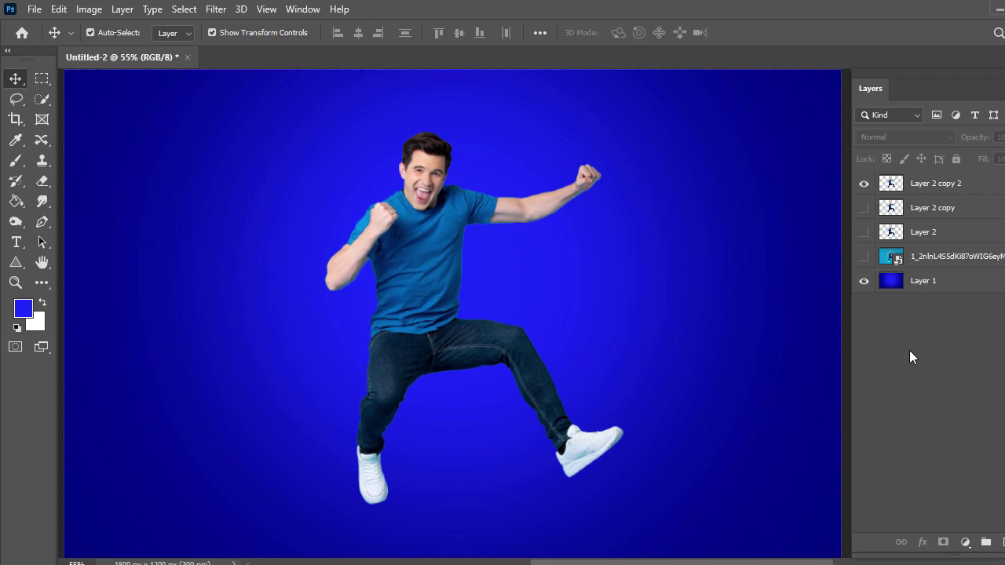
- Start Puppet Warp on Layer 2 copy 2 and pin the man's forehead, chest and waist
left_click(895, 188)
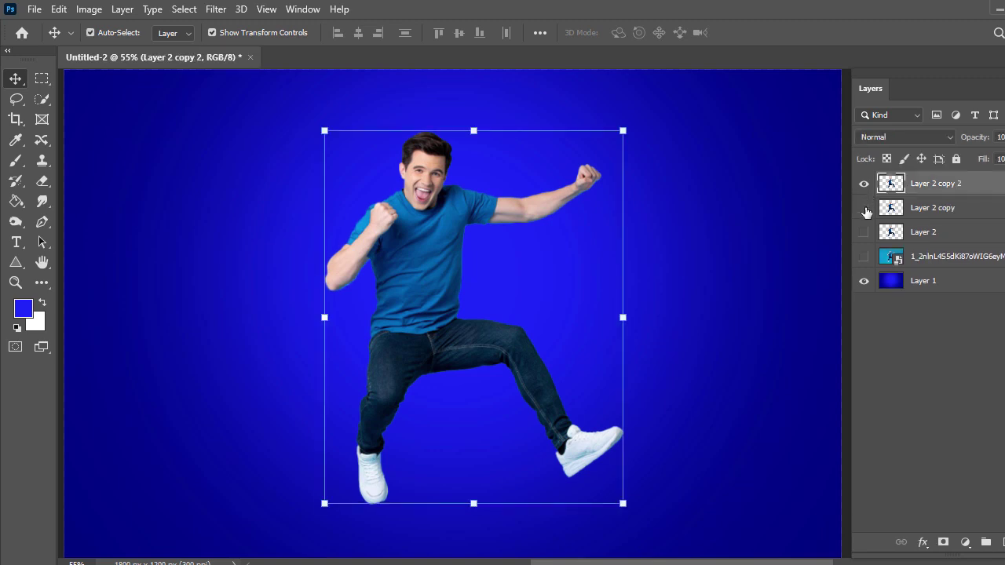
left_click(782, 217)
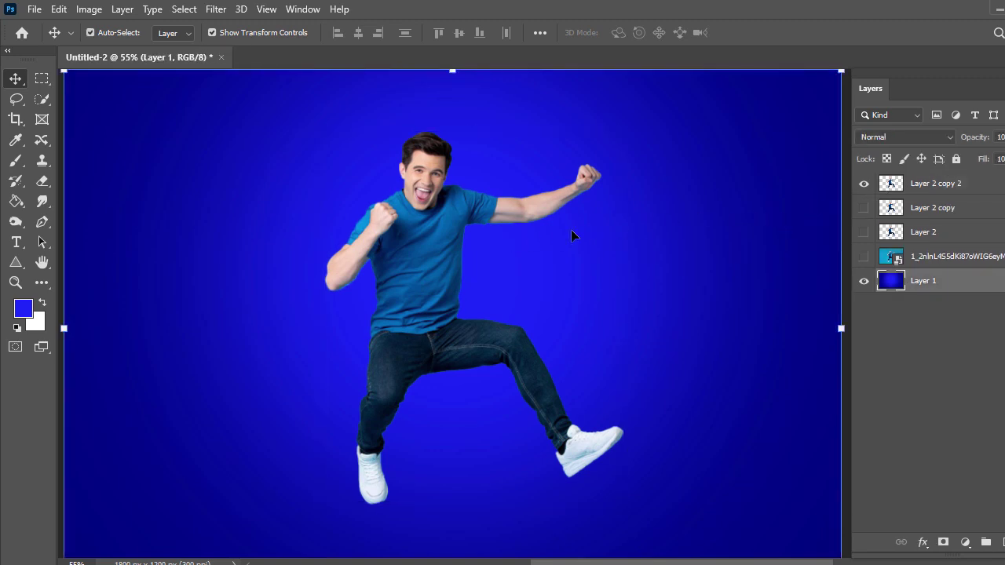
left_click(942, 183)
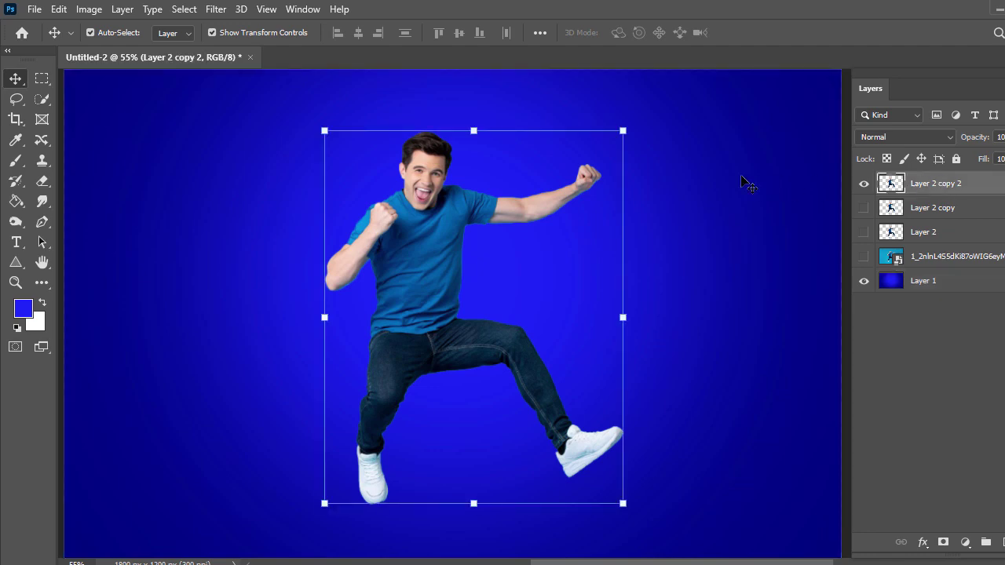
left_click(61, 9)
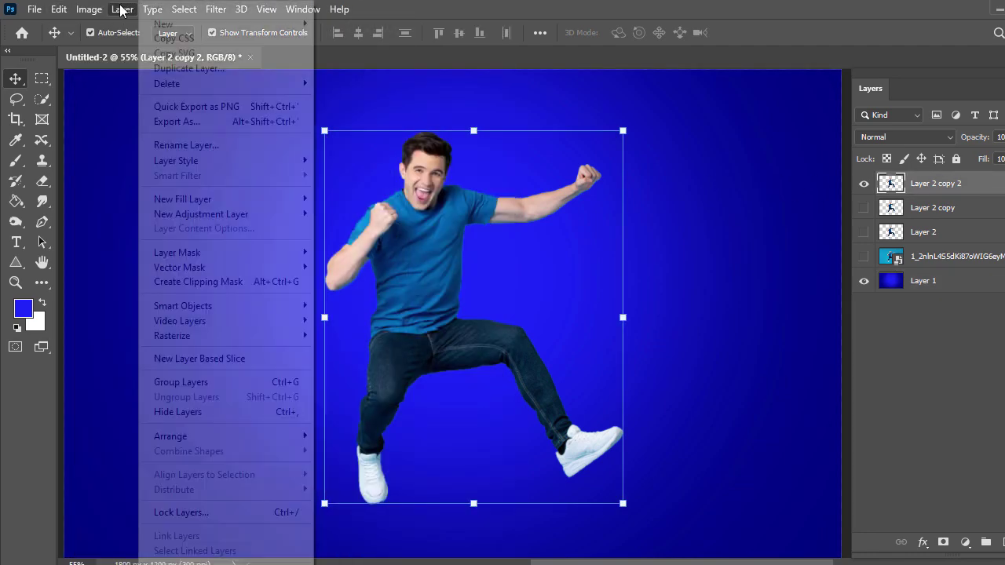
mouse_move(59, 9)
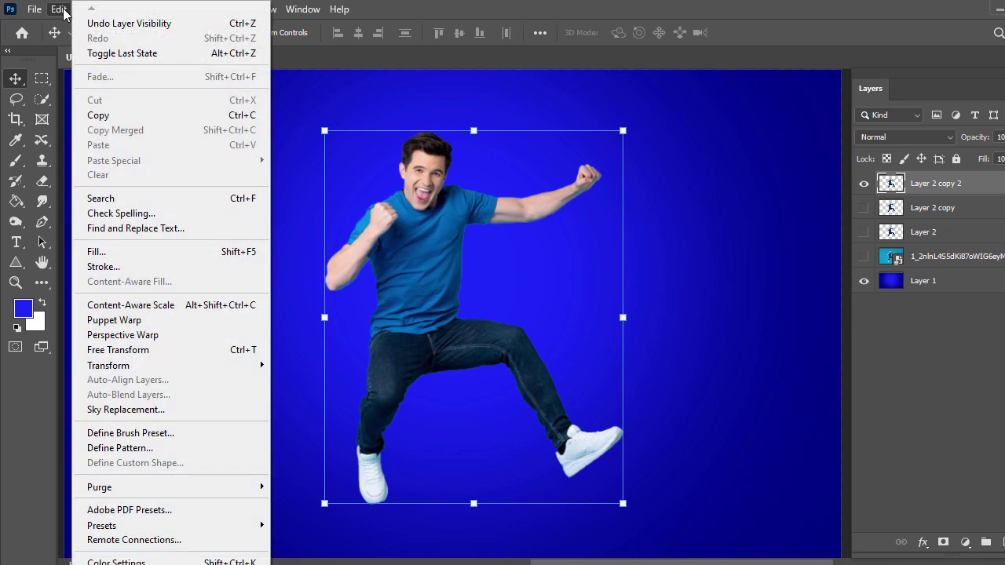
left_click(114, 320)
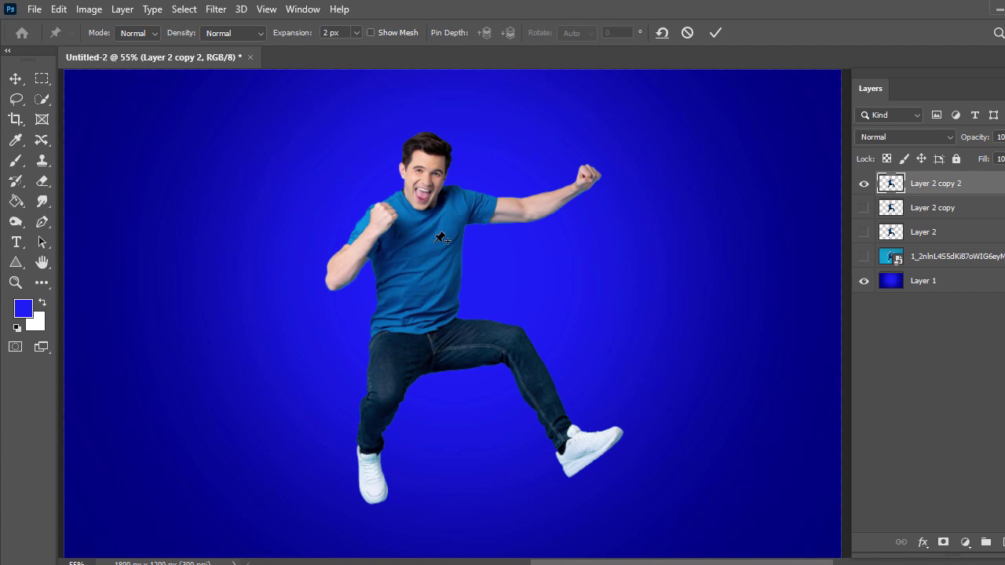
left_click(427, 160)
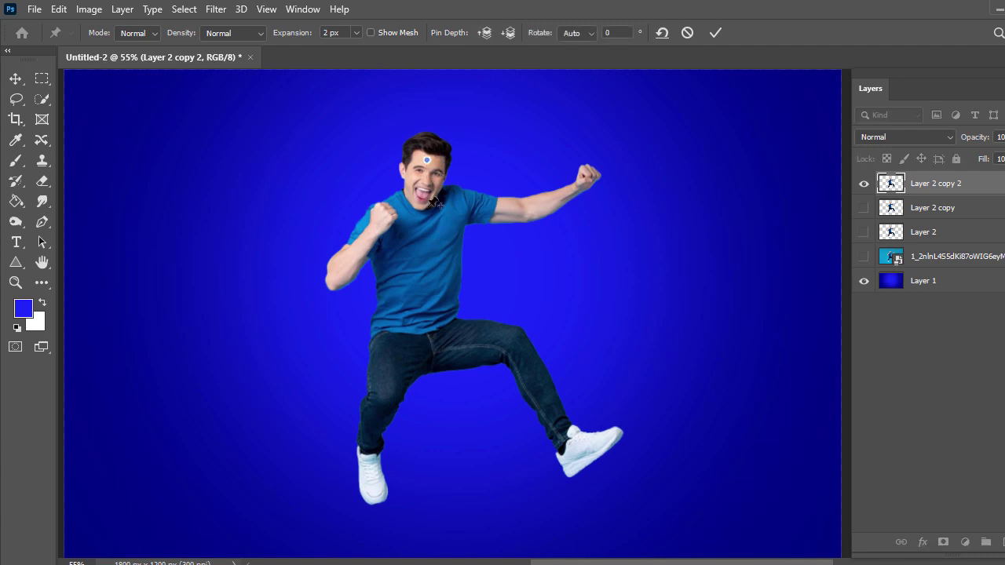
left_click(424, 234)
left_click(426, 333)
- Pin the outstretched forearm and rotate that pin to about -43° so the fist bends upward, nudging the elbow slightly outward
left_click(530, 208)
mouse_move(533, 209)
left_mouse_down()
mouse_move(564, 206)
mouse_move(534, 208)
left_mouse_up()
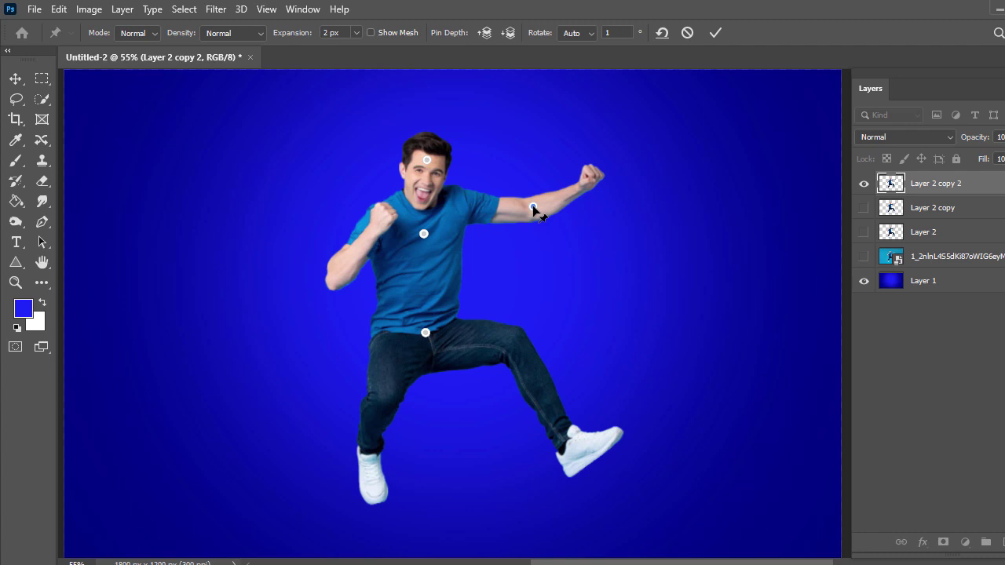
left_click(533, 207)
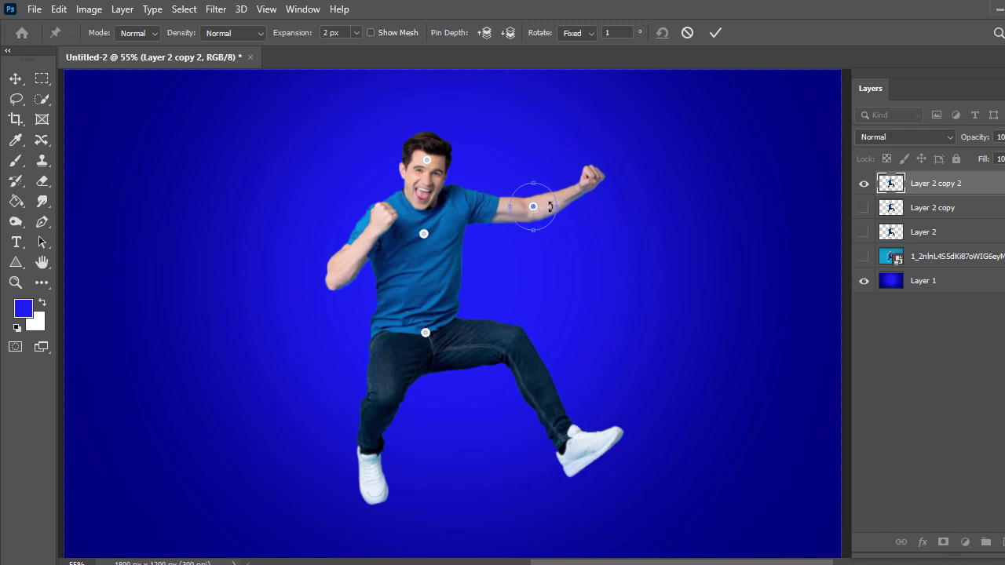
left_click_drag(550, 206, 544, 195)
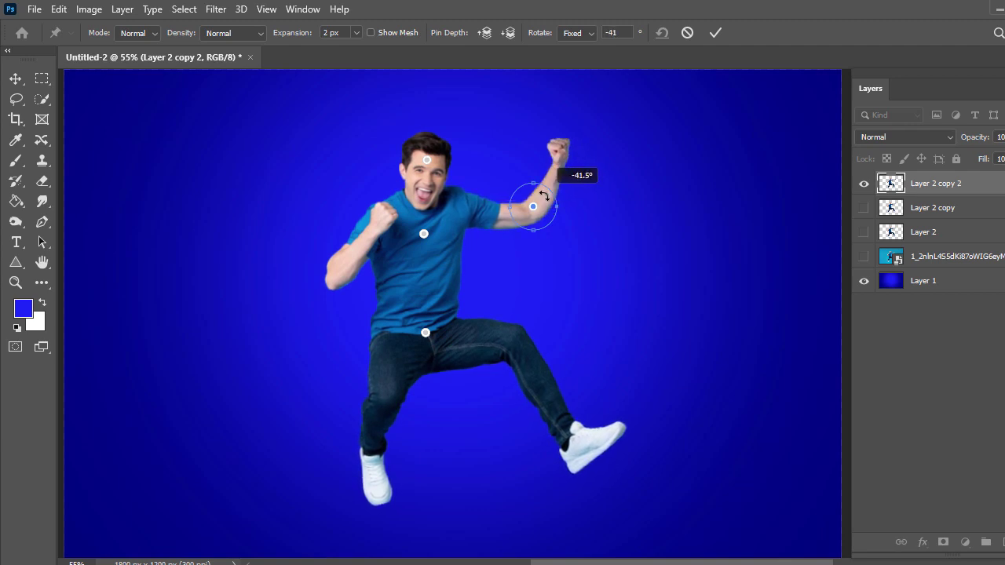
left_click_drag(543, 196, 544, 195)
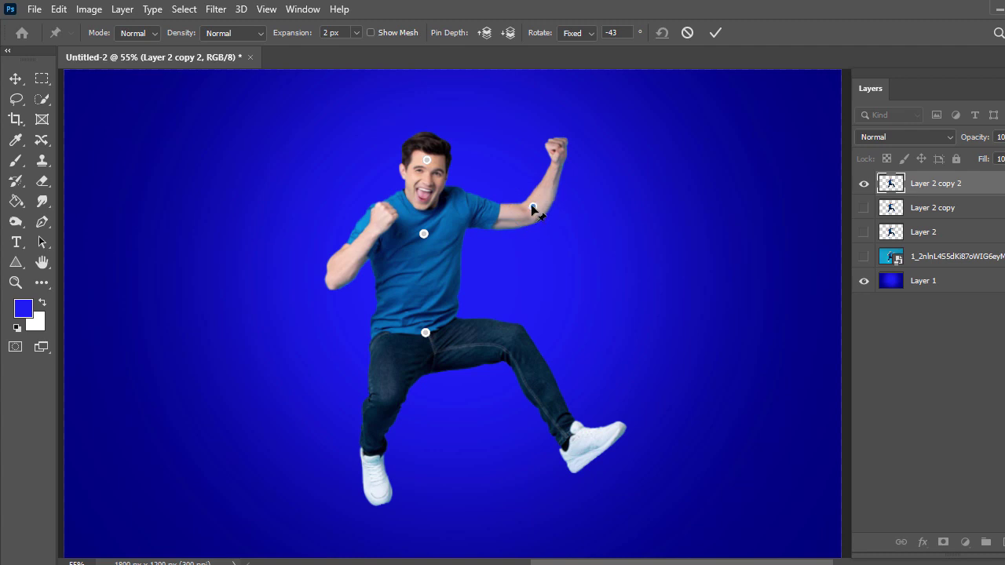
mouse_move(531, 204)
left_mouse_down()
mouse_move(542, 212)
mouse_move(537, 227)
mouse_move(537, 205)
left_mouse_up()
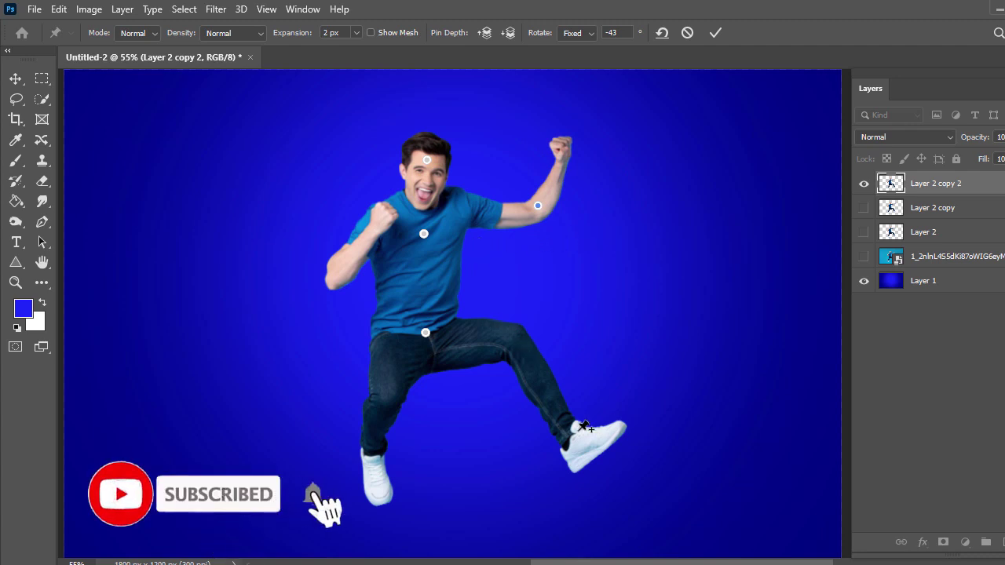
- Pin the knee of the outstretched leg and rotate it to about -74° so the lower leg kicks out horizontally
left_click(513, 337)
left_click_drag(513, 337, 550, 314)
key("alt")
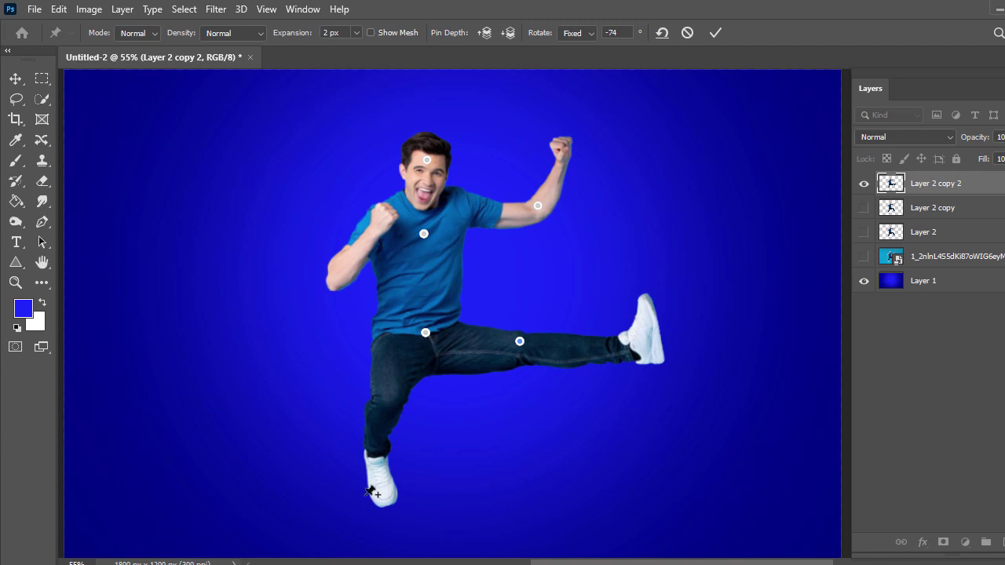
- Pin the standing leg's knee and foot, stretch the leg downward, rotate the knee pin to about -16° and apply the warp
left_click(395, 395)
left_click_drag(395, 395, 383, 409)
left_click_drag(385, 477, 365, 495)
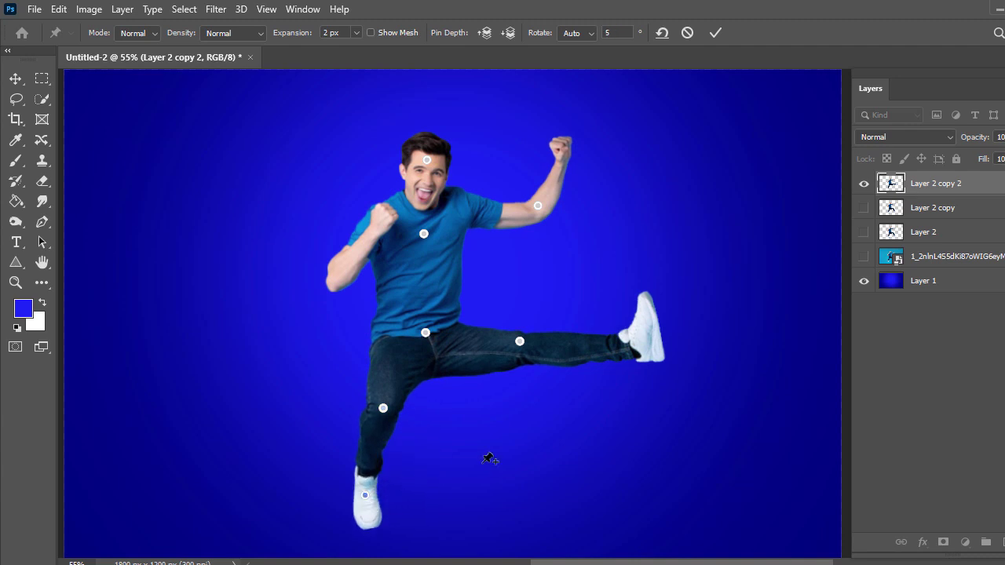
left_click(383, 409)
left_click_drag(398, 401, 399, 406)
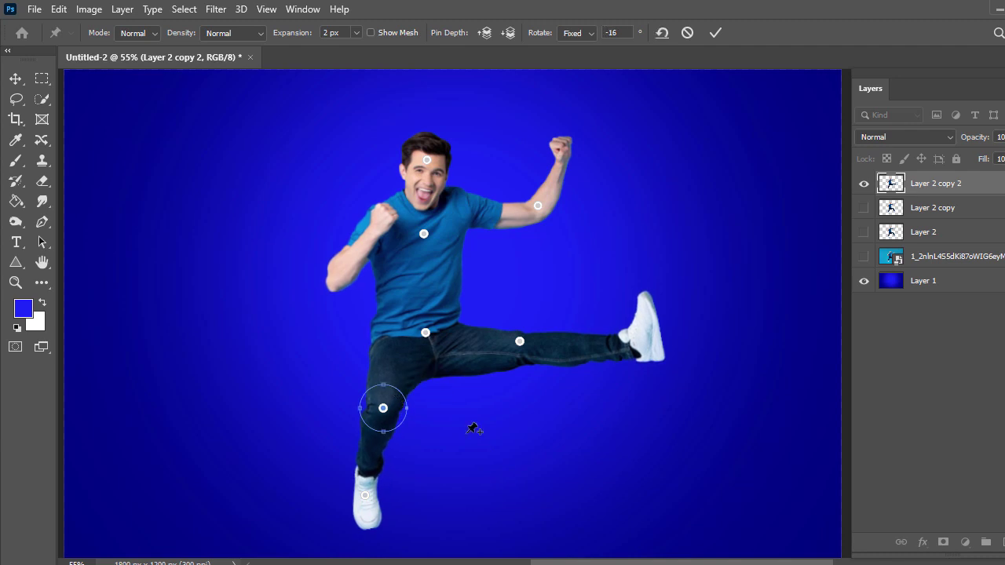
key("Return")
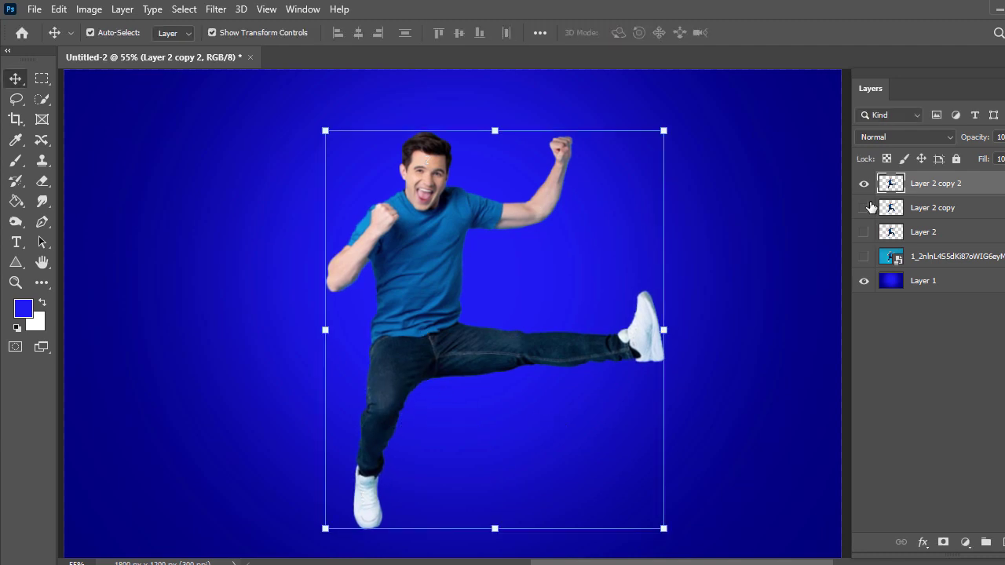
- Show Layer 2 copy, hide Layer 2 copy 2, and make Layer 2 copy the active layer
left_click(864, 208)
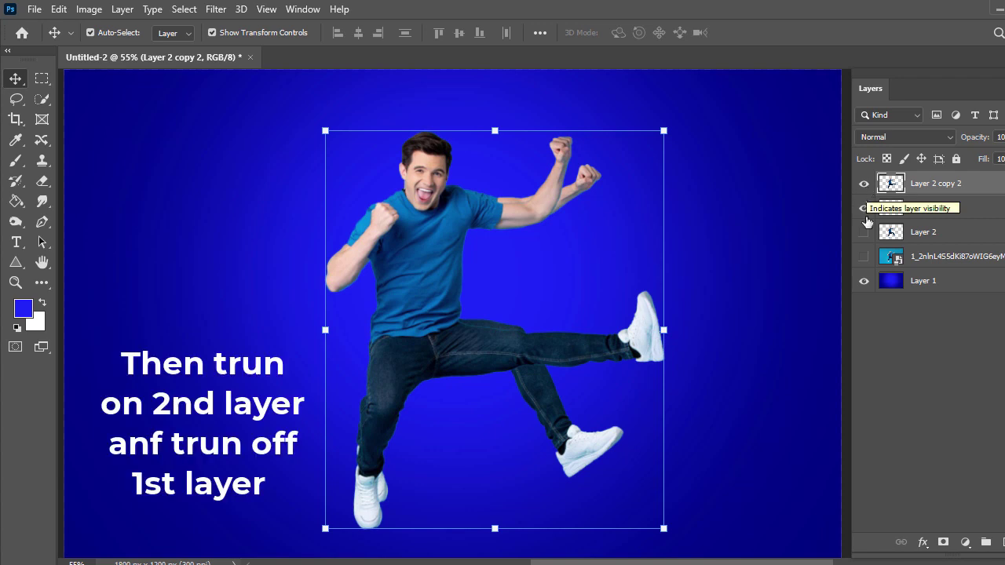
left_click(864, 232)
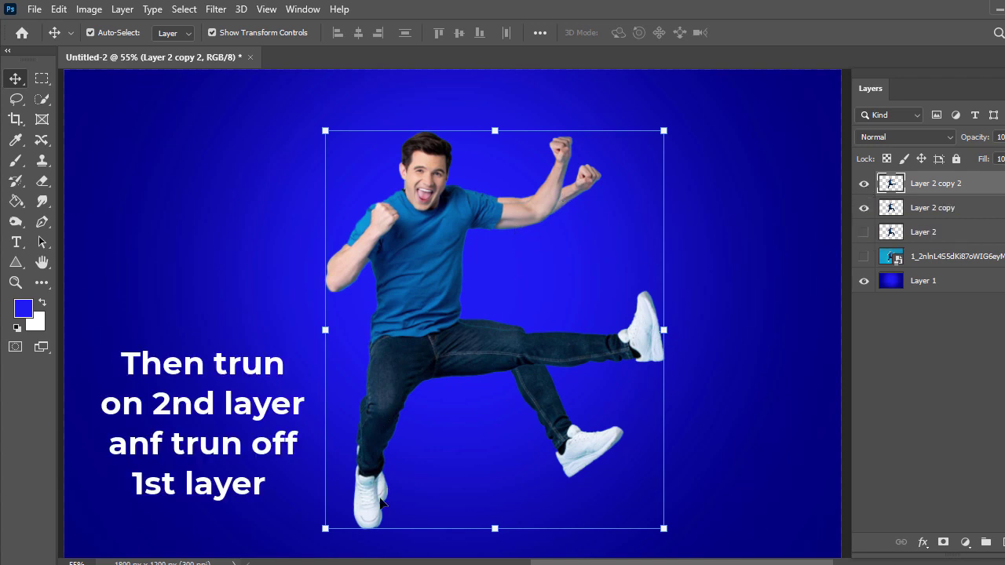
left_click(865, 185)
left_click(929, 212)
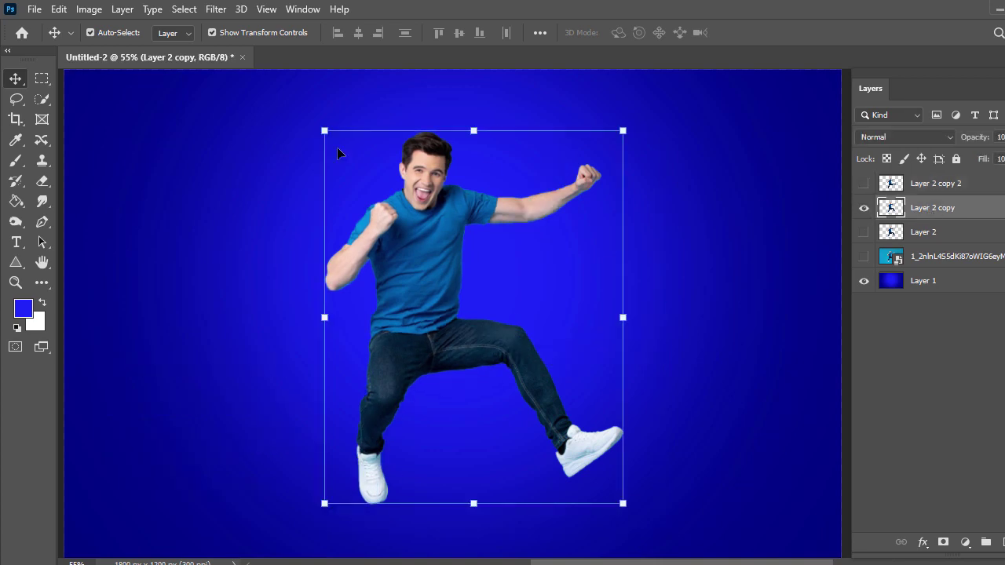
- Start Puppet Warp on Layer 2 copy and pin the man's forehead, chest and waist
left_click(59, 8)
left_click(98, 320)
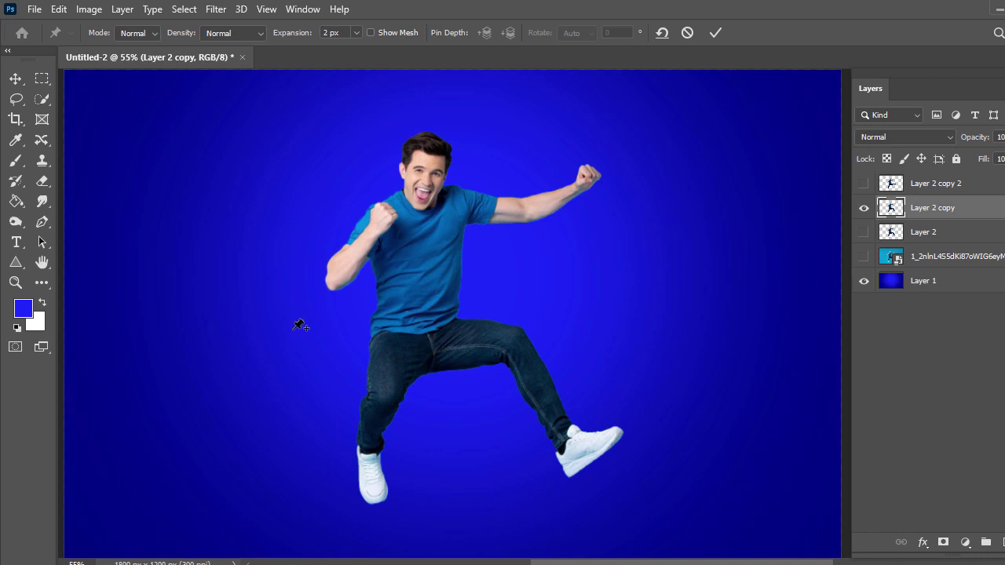
left_click(429, 160)
left_click(424, 261)
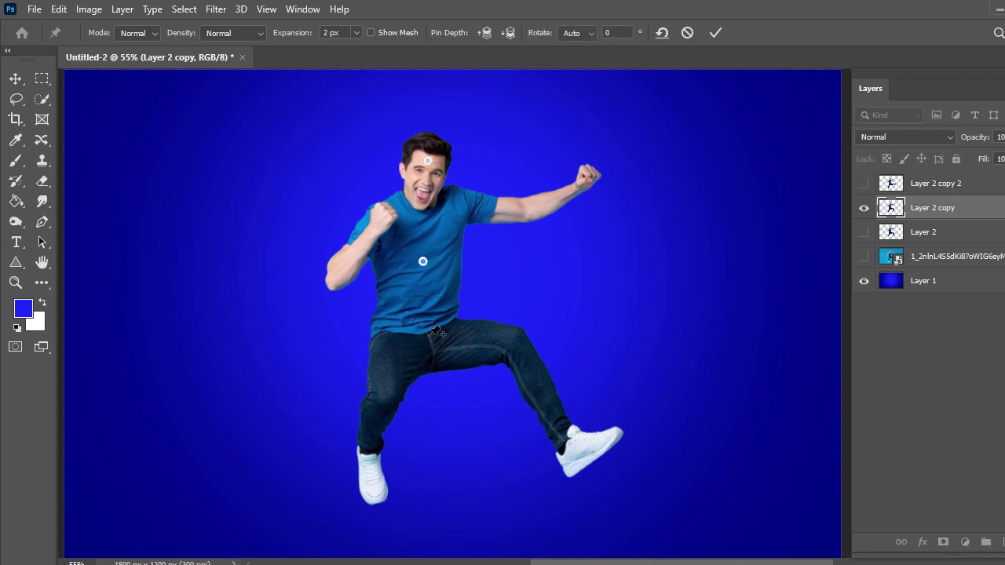
left_click(430, 335)
- Pin the rear leg's knee, ankle and foot and swing the lower leg outward, away from the body
left_click(370, 452)
left_click_drag(371, 452, 333, 432)
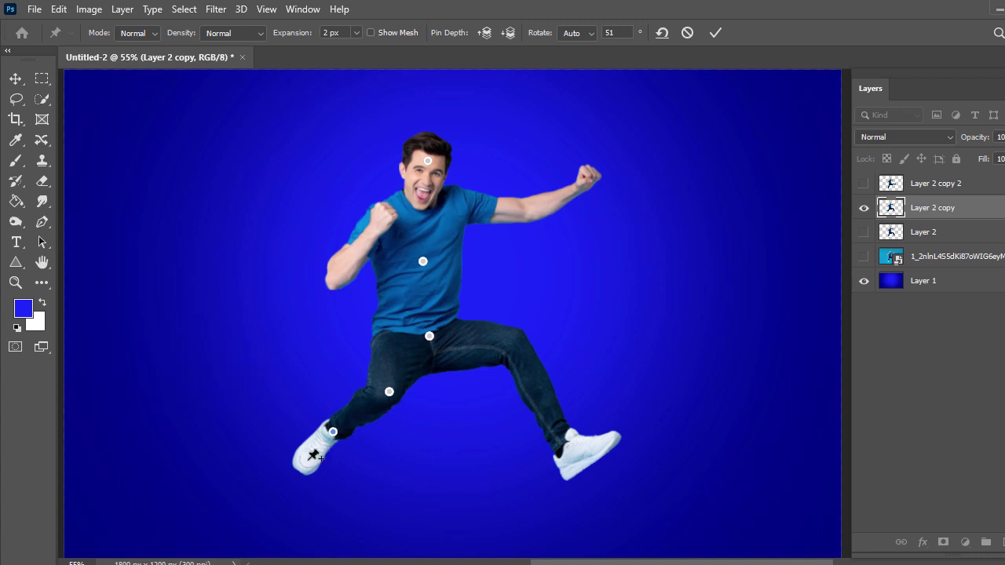
left_click_drag(309, 459, 298, 466)
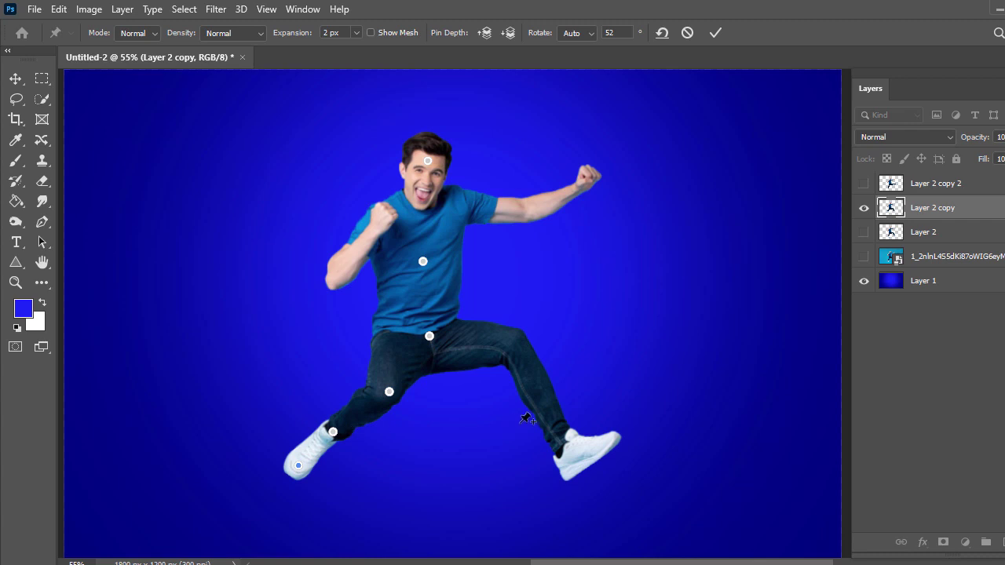
- Pin the front leg's knee and ankle, pull the shin inward and rotate the knee pin to about 27°
left_click(514, 340)
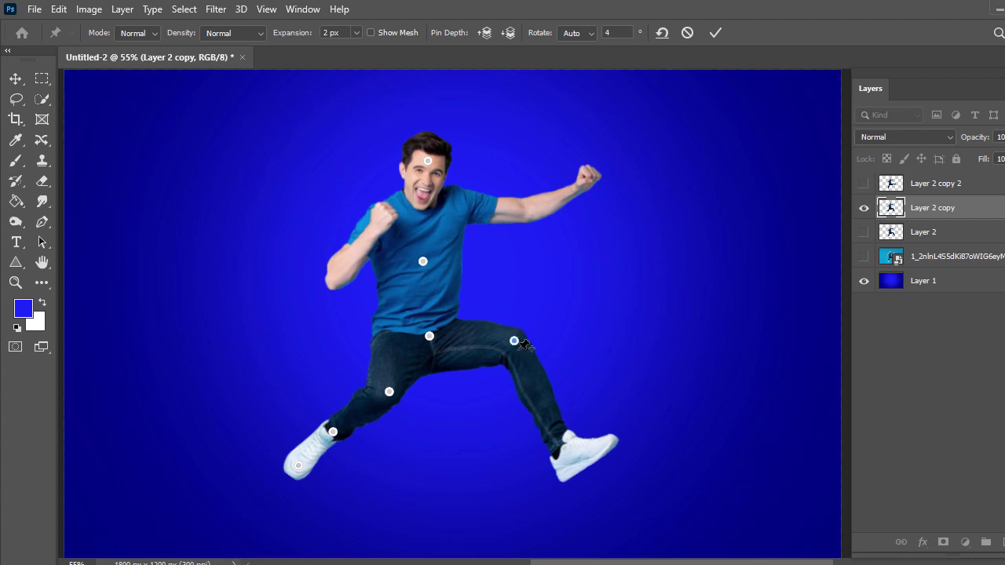
left_click_drag(533, 351, 537, 355)
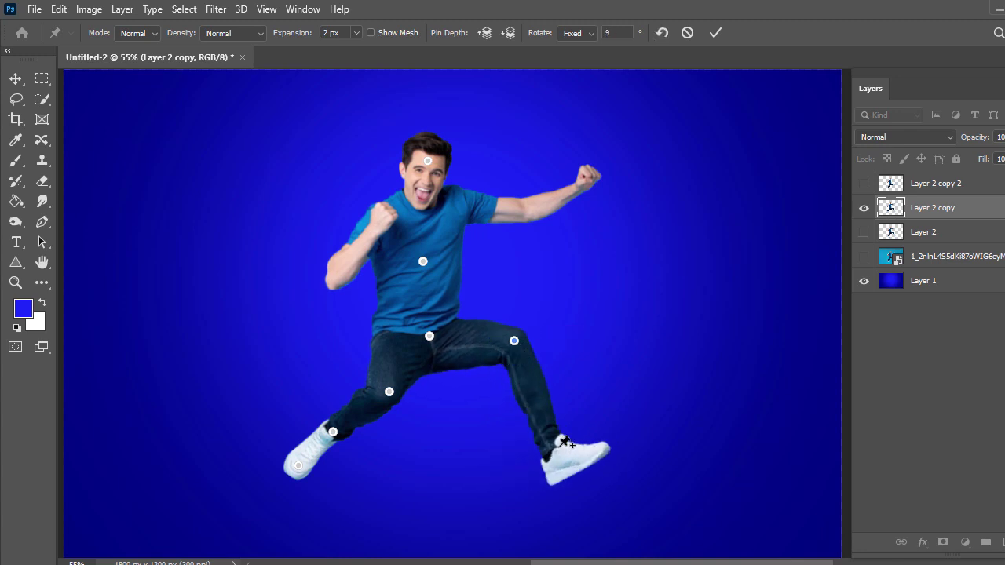
left_click_drag(565, 440, 541, 446)
left_click(513, 341)
left_click_drag(525, 344, 526, 343)
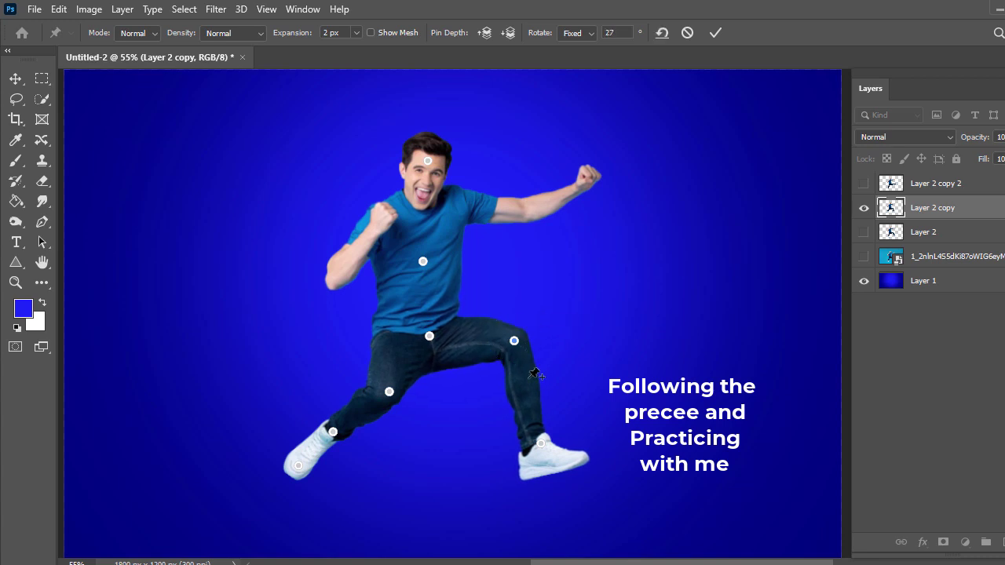
- Reposition the front leg's knee, ankle and toe pins so the shin stands upright and the shoe lies flat
left_click_drag(541, 448, 538, 475)
left_click(548, 458)
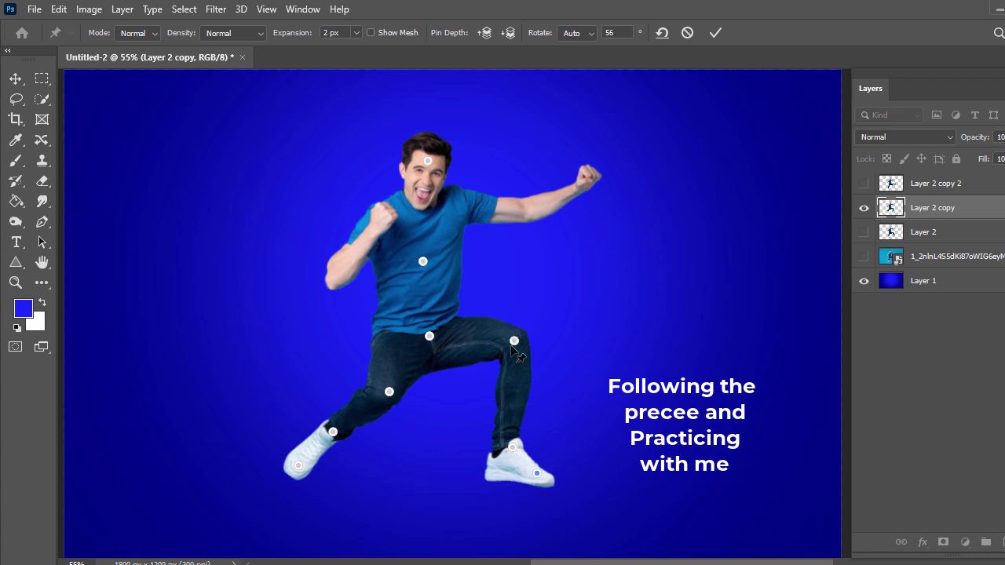
left_click_drag(513, 343, 506, 352)
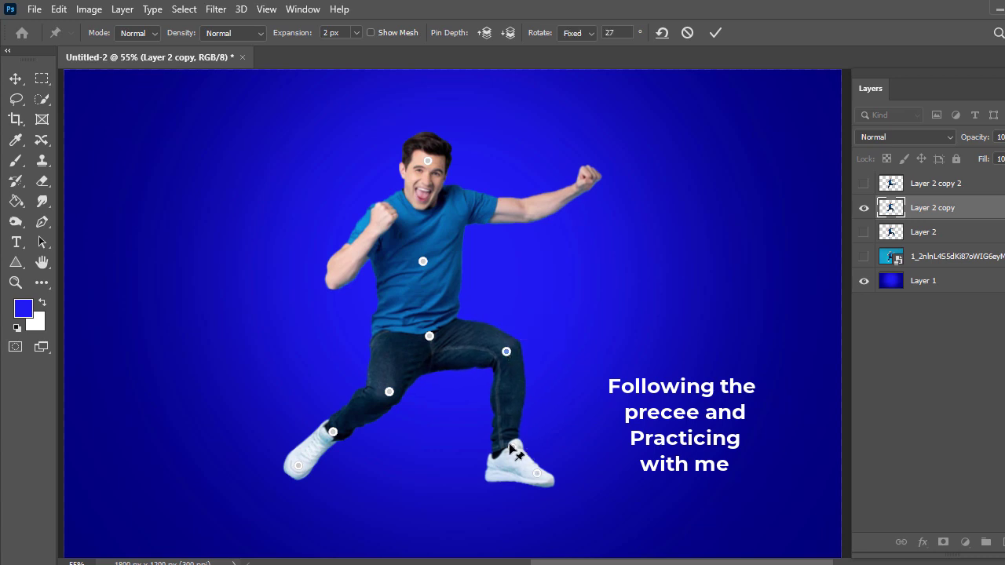
left_click_drag(514, 447, 531, 462)
key("ctrl+z")
key("ctrl+z")
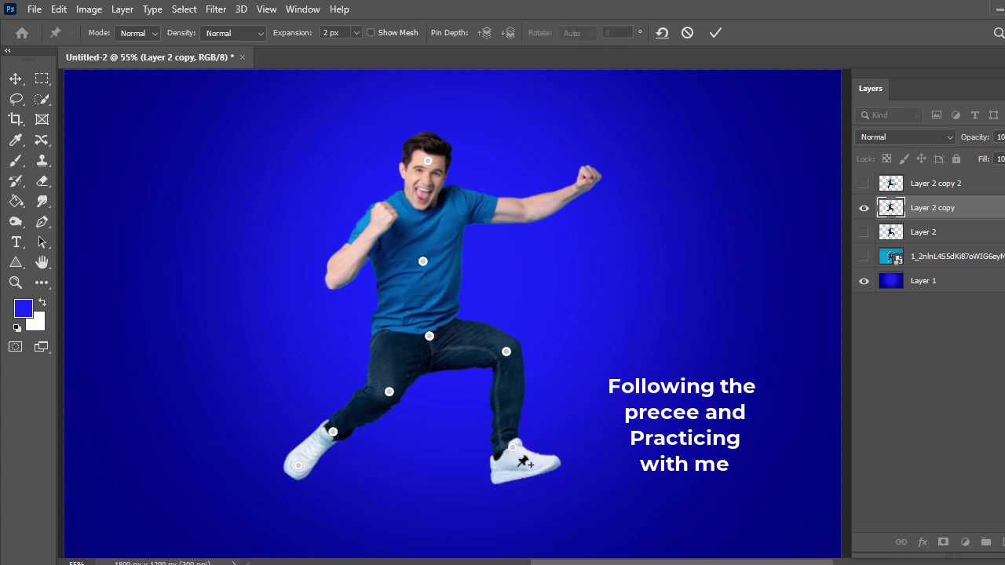
left_click_drag(514, 448, 551, 482)
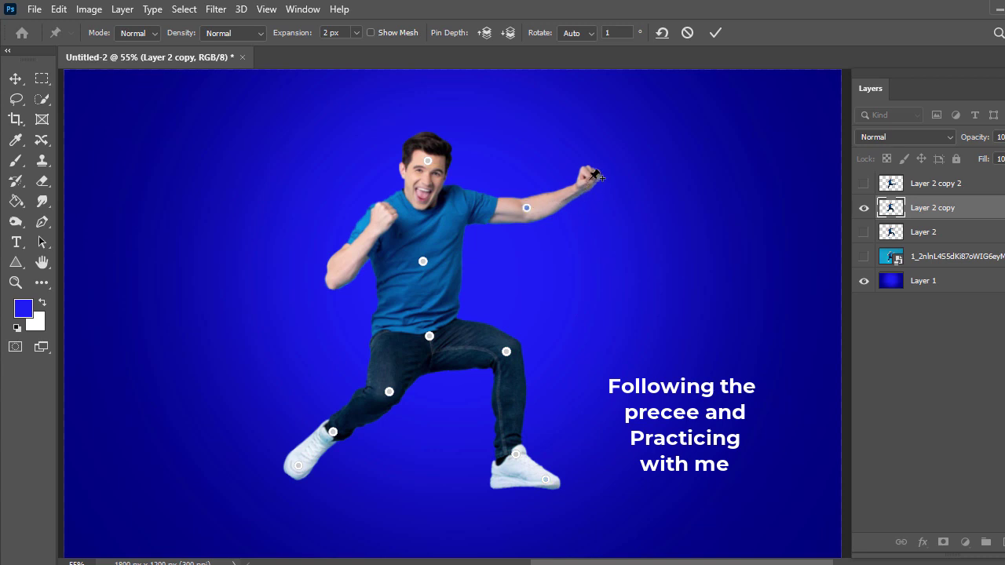
- Replace the forearm pin with one on the fist, lower the outstretched arm, pin the shoulder and apply the warp
left_click(526, 208, "alt")
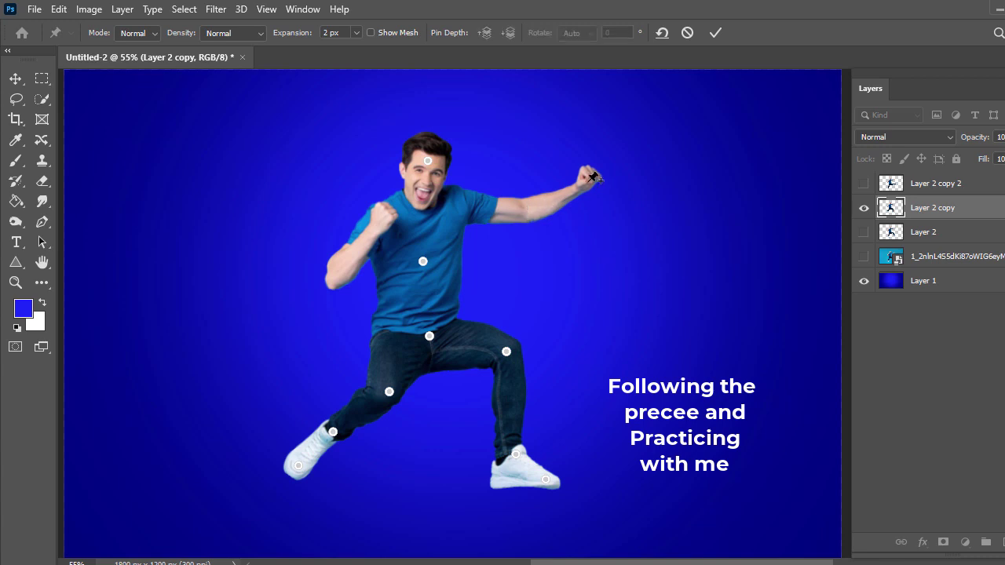
left_click_drag(591, 174, 576, 295)
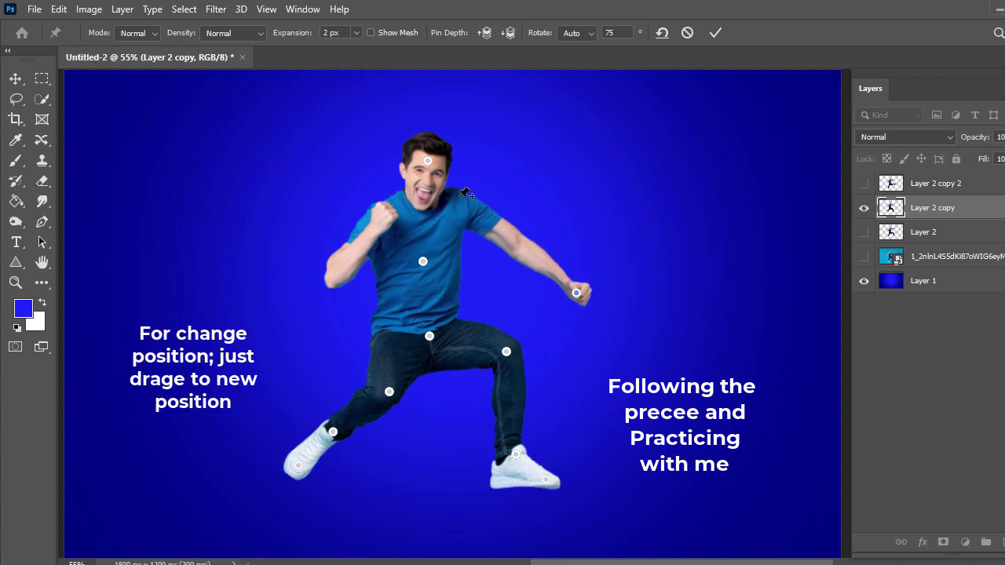
left_click_drag(465, 213, 466, 214)
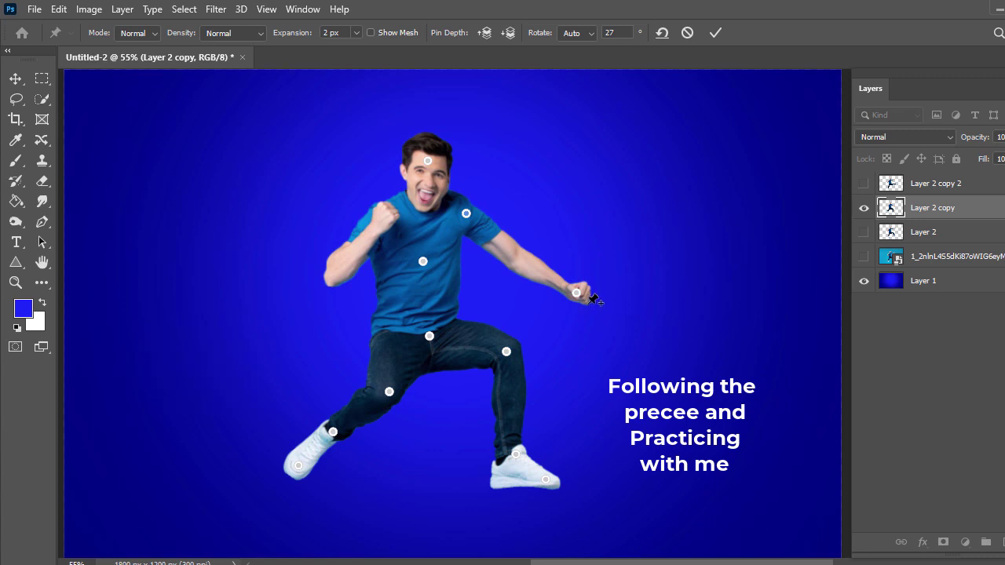
key("Return")
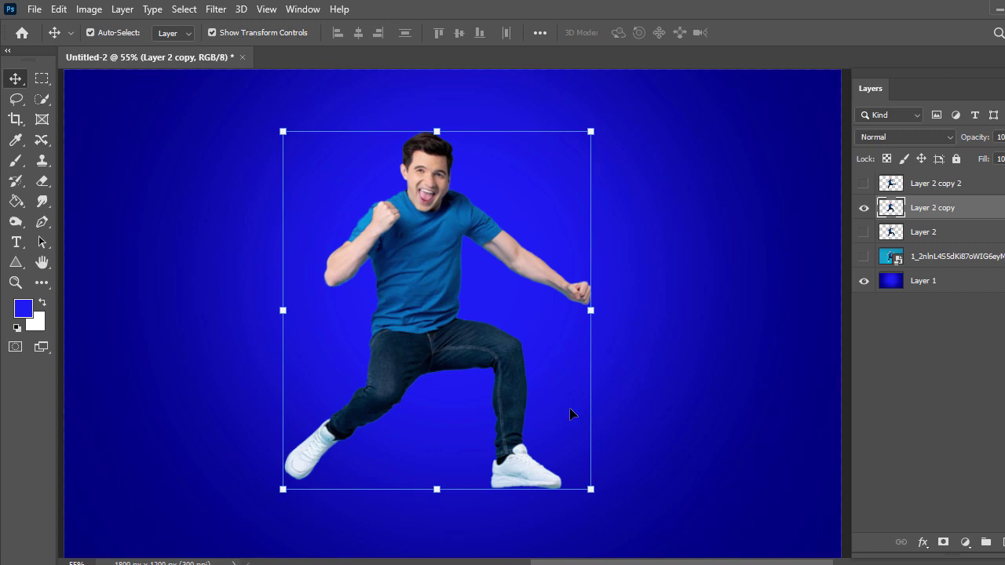
- Show Layer 2 copy 2 and Layer 2 so all three poses display together over the background
left_click(864, 183)
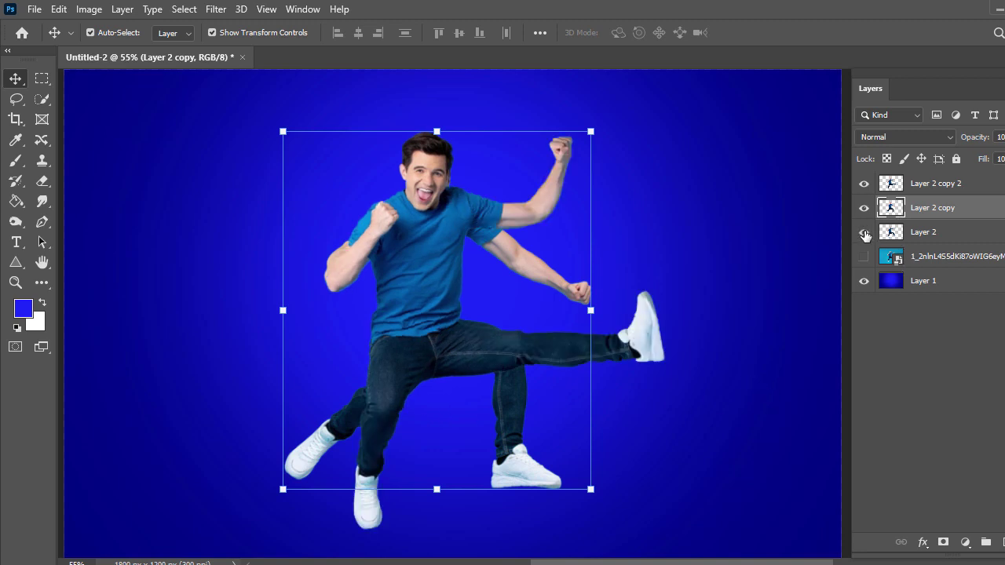
left_click(865, 232)
left_click(786, 264)
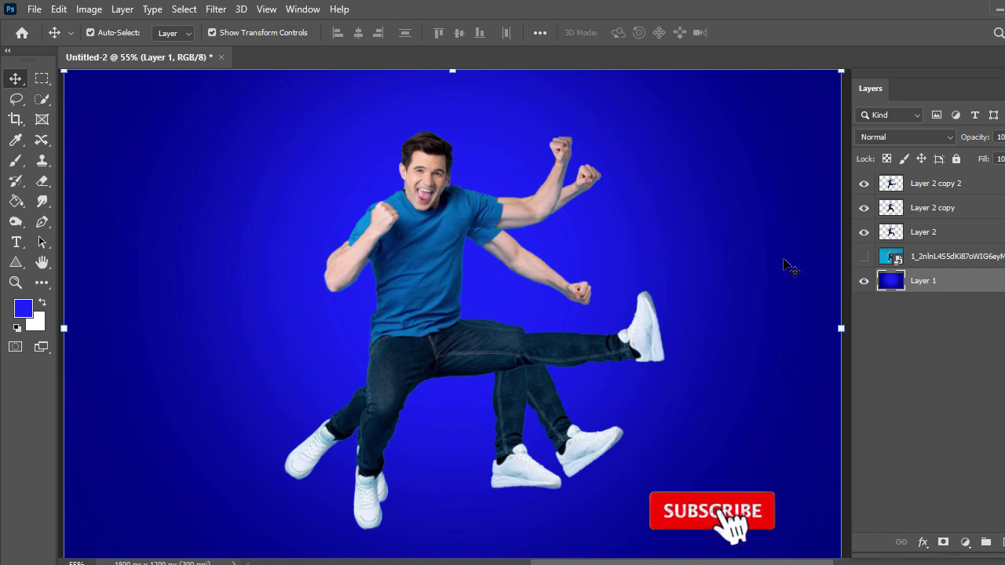
- Spread the poses across the canvas: Layer 2 copy 2 on the left, Layer 2 in the middle, Layer 2 copy on the right
left_click_drag(416, 275, 221, 279)
left_click(943, 210)
left_click_drag(427, 269, 335, 263)
left_click(924, 232)
left_click_drag(417, 275, 501, 279)
left_click_drag(345, 287, 656, 282)
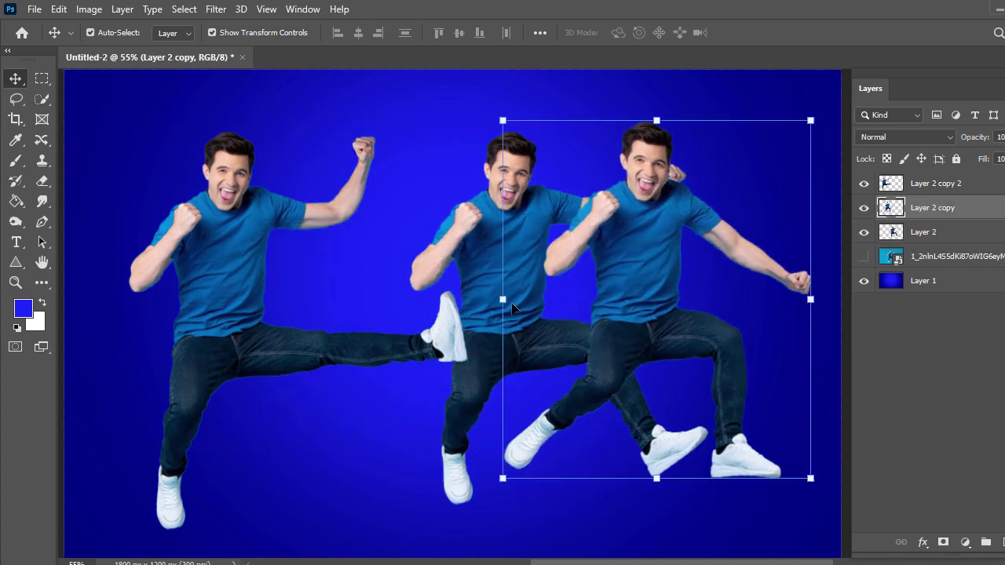
left_click_drag(512, 308, 432, 301)
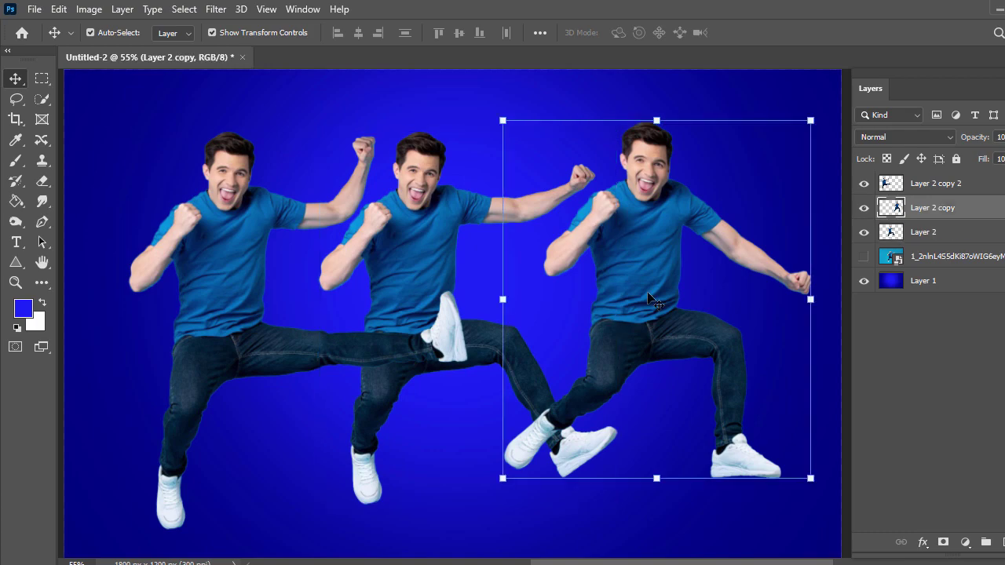